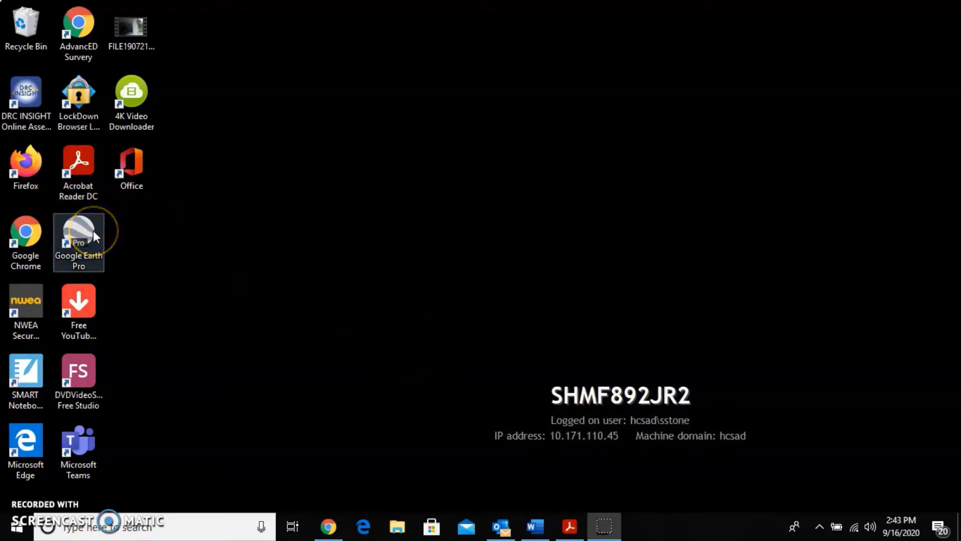
# Launch Google Earth Pro by searching 'Google Earth' from the Windows taskbar.
pyautogui.click(131, 527)
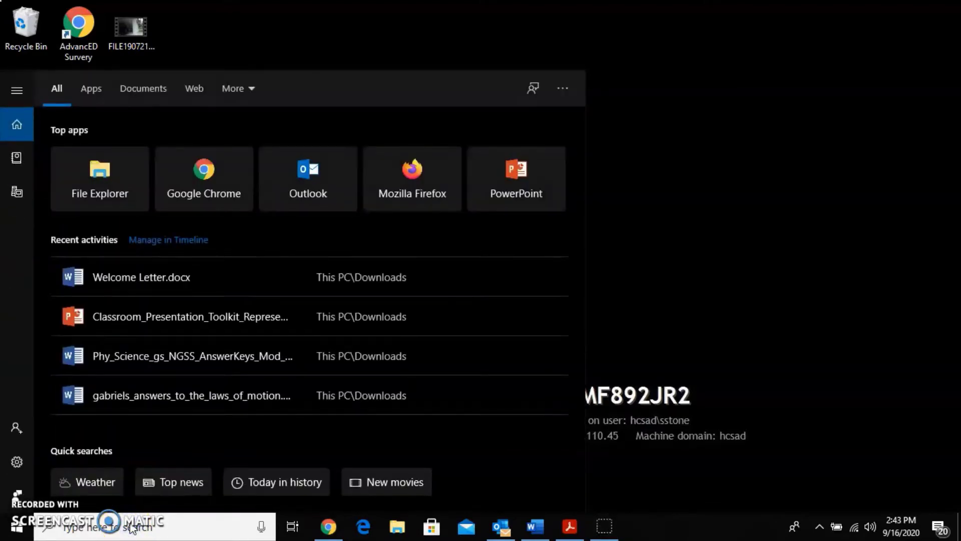
pyautogui.write('Google Earth')
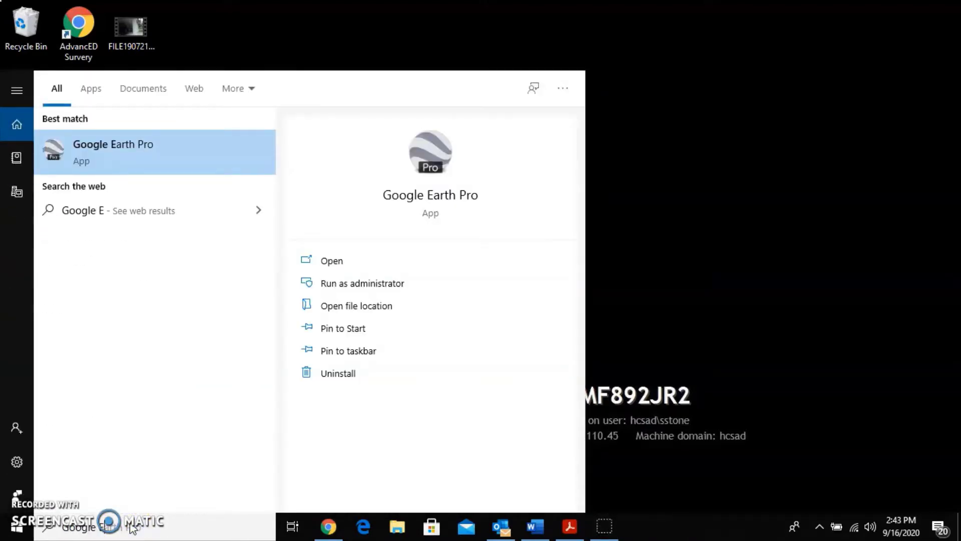
pyautogui.click(145, 153)
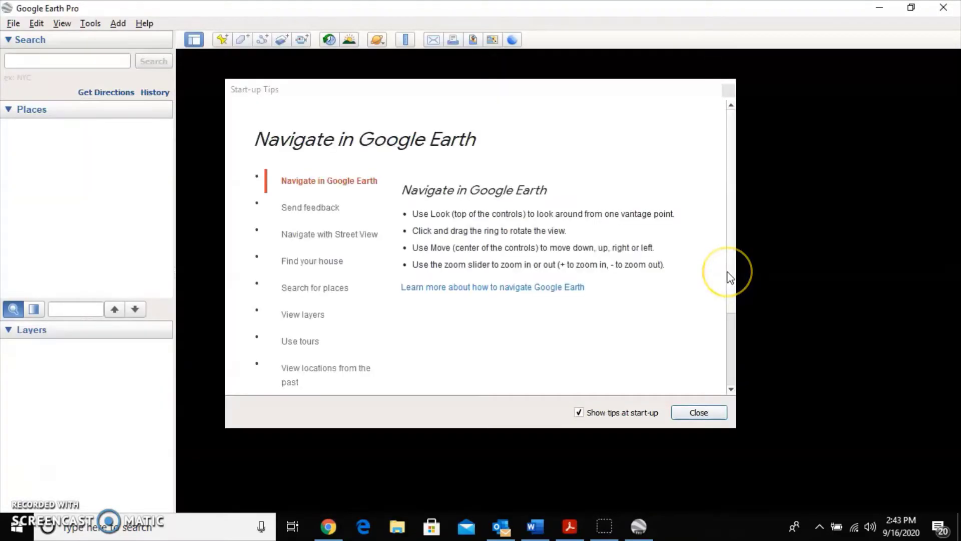
# Dismiss the start-up tips and search 'Socastee high', choosing the Socastee Boulevard suggestion.
pyautogui.click(709, 412)
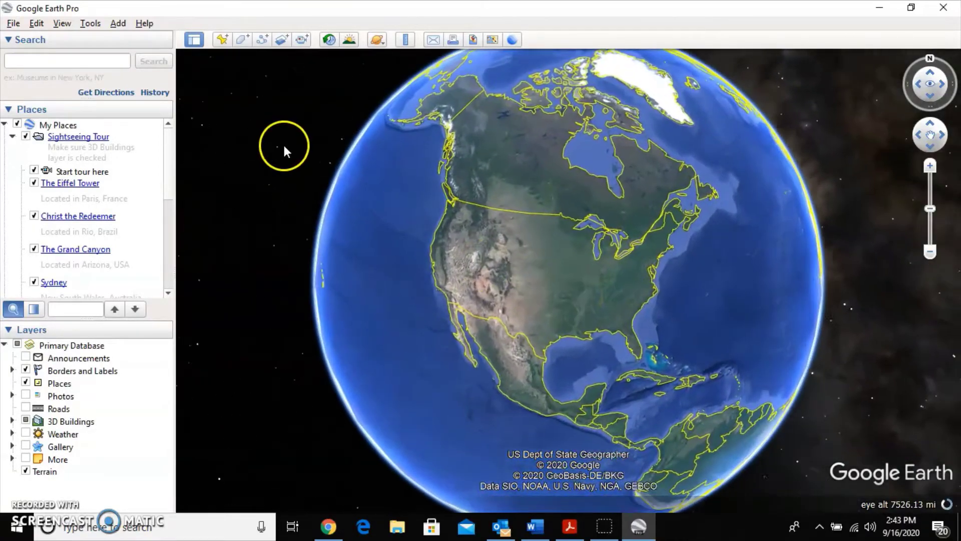
pyautogui.click(103, 61)
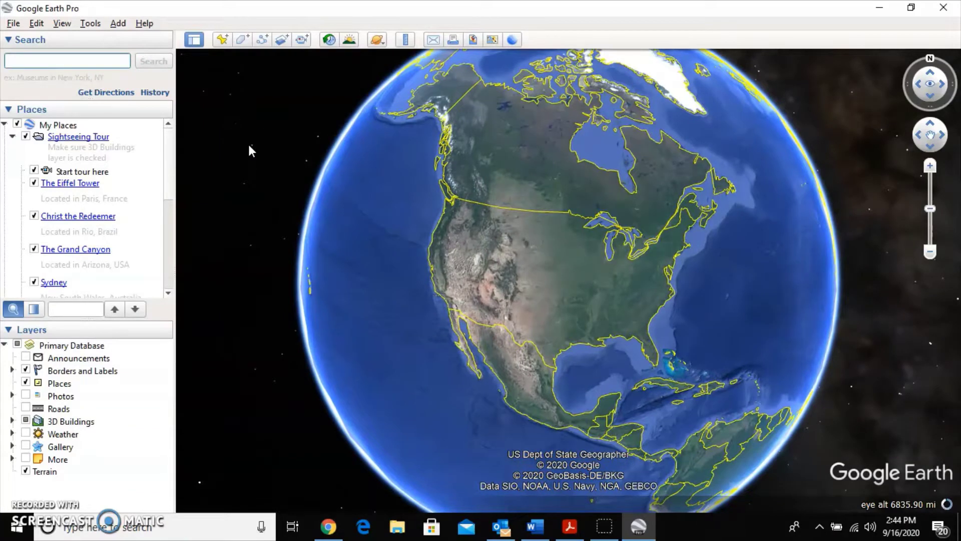
pyautogui.write('Socast')
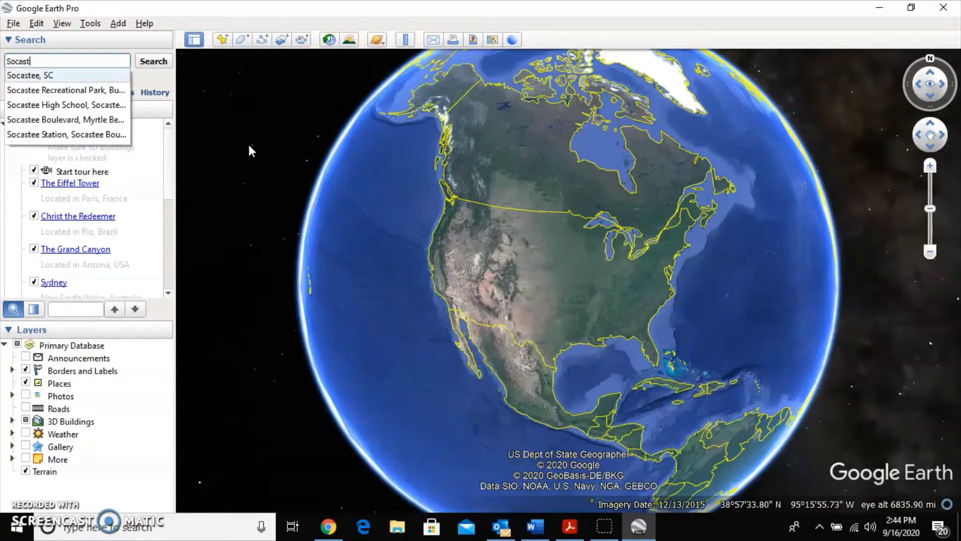
pyautogui.write('ee high')
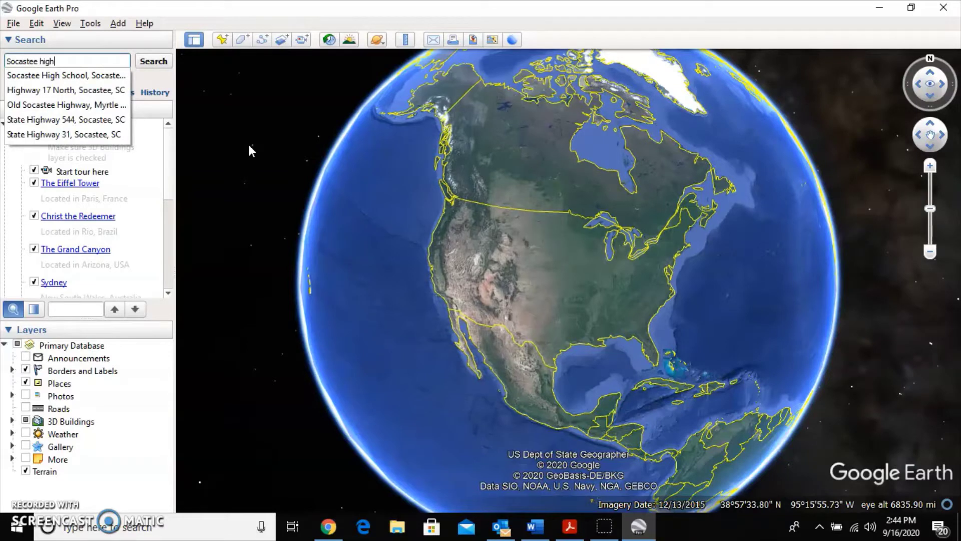
pyautogui.click(87, 76)
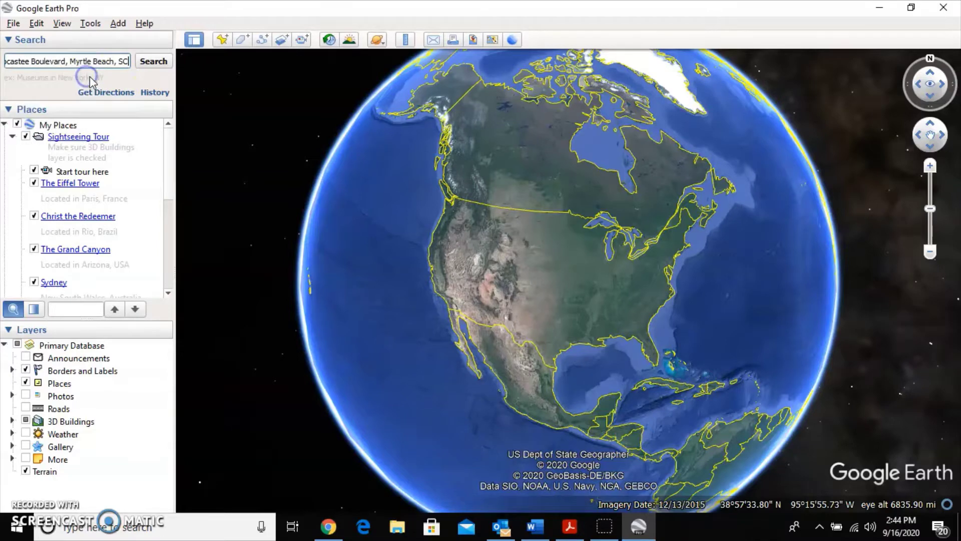
pyautogui.click(152, 61)
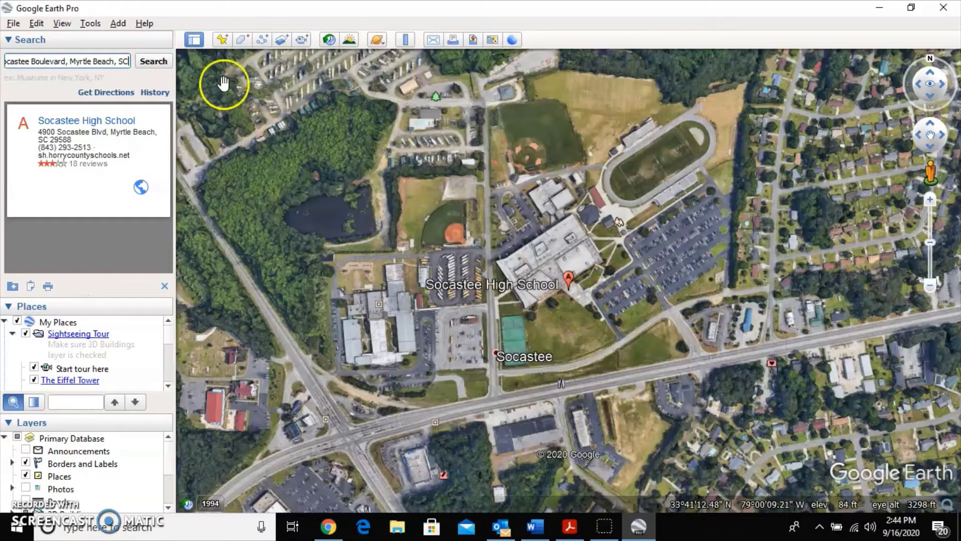
# Add a placemark named 'shs' on the Socastee High School main building.
pyautogui.click(223, 41)
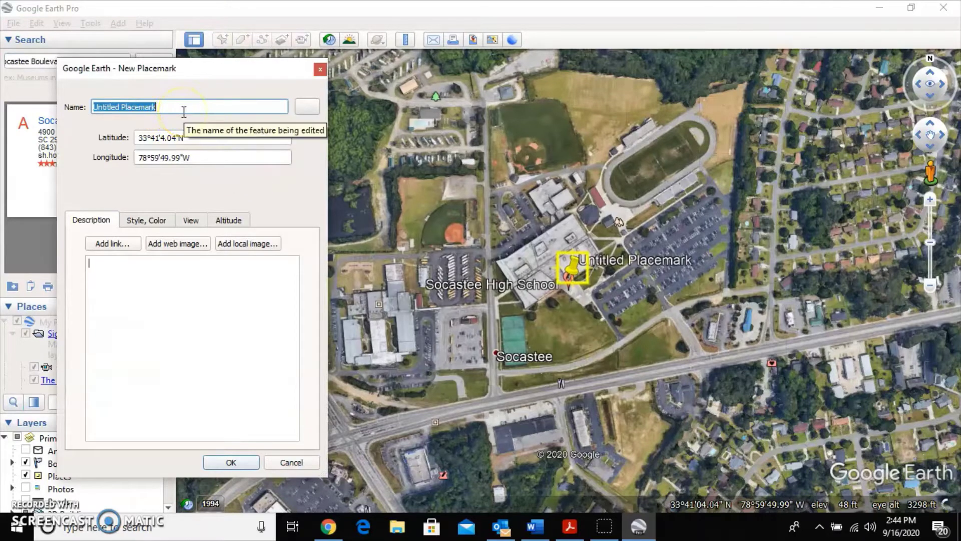
pyautogui.write('shs')
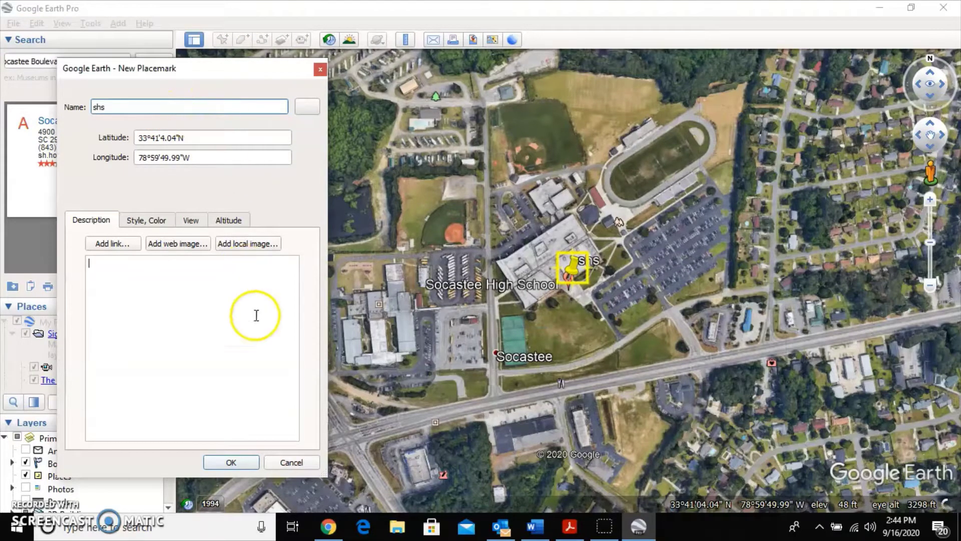
pyautogui.click(230, 462)
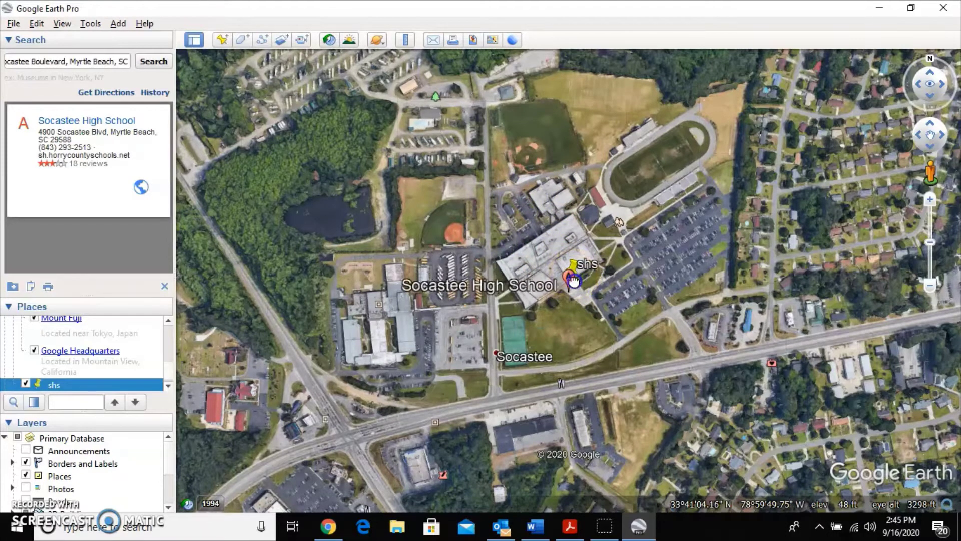
# Zoom out from the school to the surrounding Myrtle Beach region using the zoom slider.
pyautogui.moveTo(573, 273); pyautogui.dragTo(574, 275)
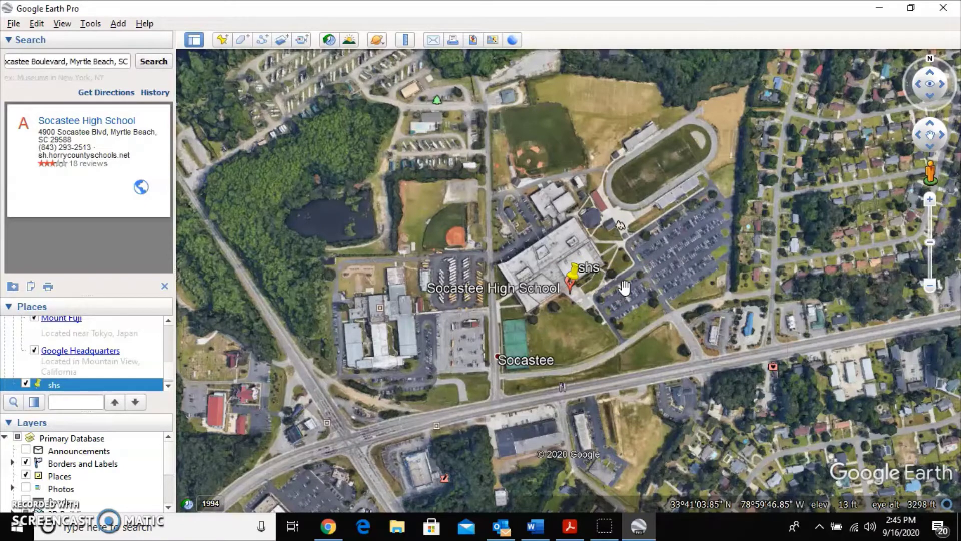
pyautogui.click(932, 201)
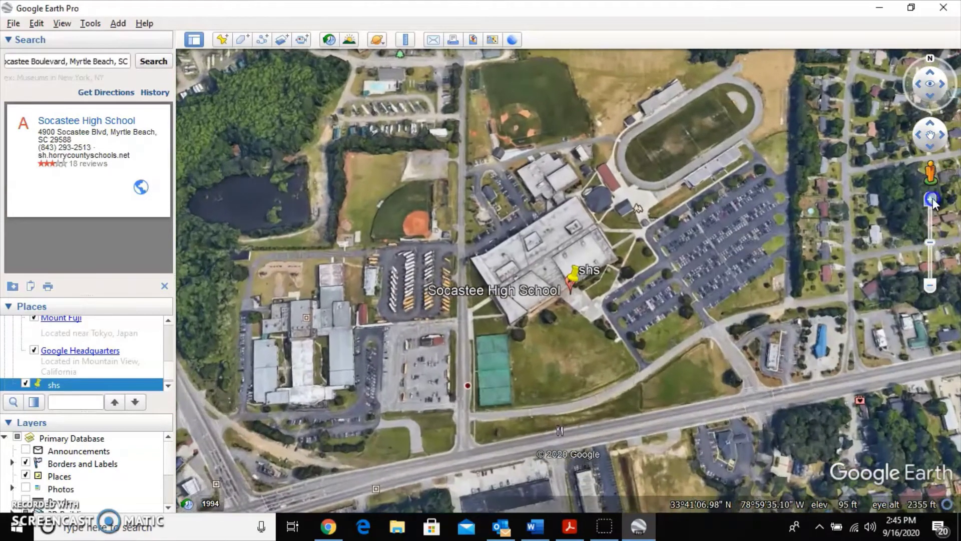
pyautogui.click(932, 289)
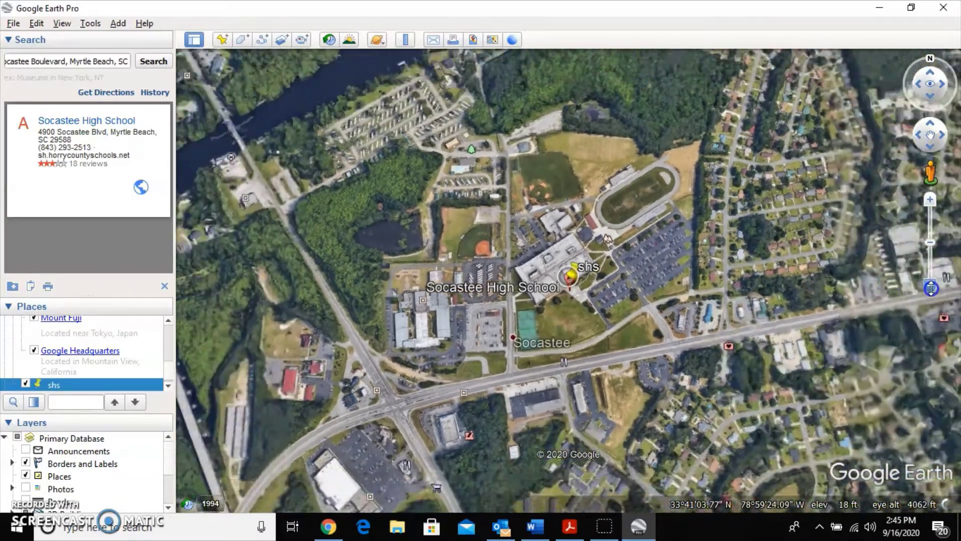
pyautogui.moveTo(931, 289); pyautogui.dragTo(932, 288)
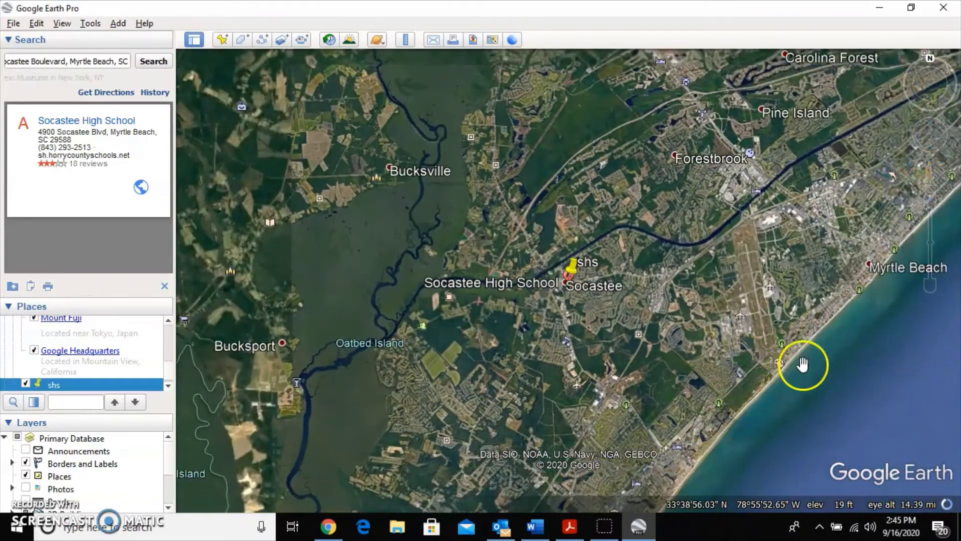
# Add a placemark named 'beach' dragged onto the Myrtle Beach shoreline southeast of the school.
pyautogui.click(222, 40)
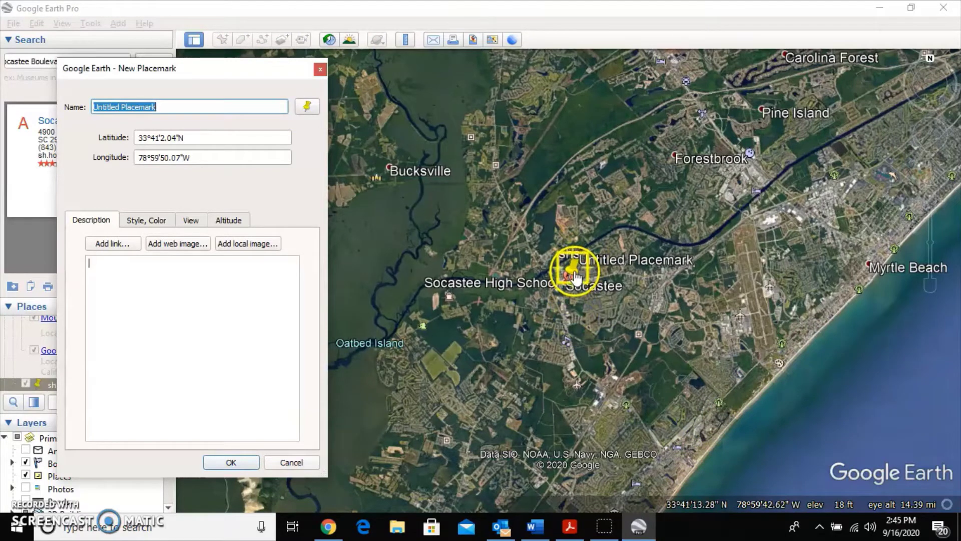
pyautogui.moveTo(576, 277); pyautogui.dragTo(718, 444)
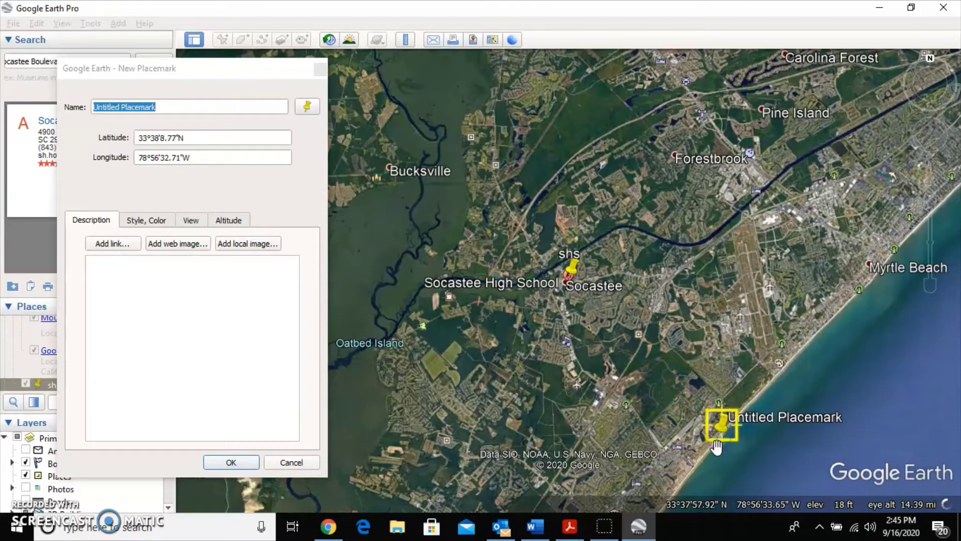
pyautogui.click(179, 101)
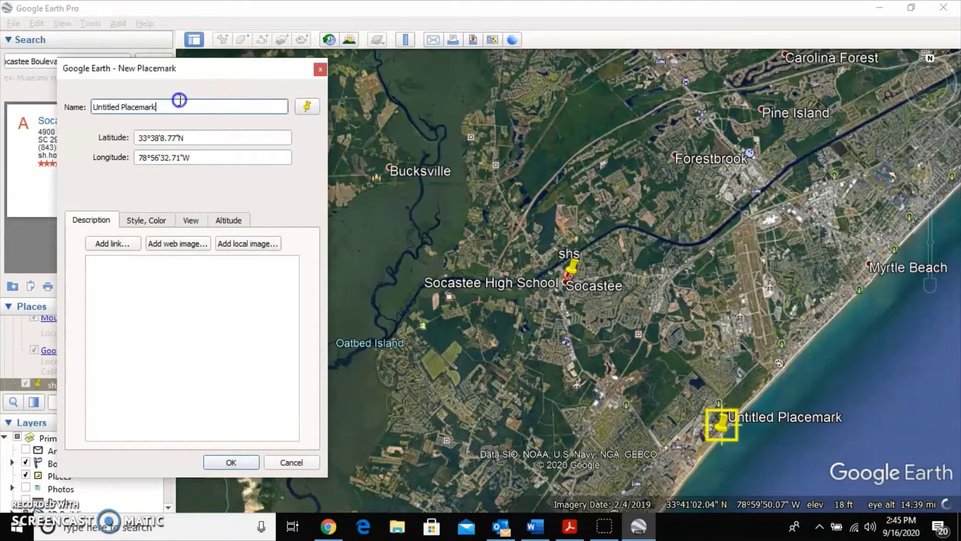
pyautogui.moveTo(176, 106); pyautogui.dragTo(84, 100)
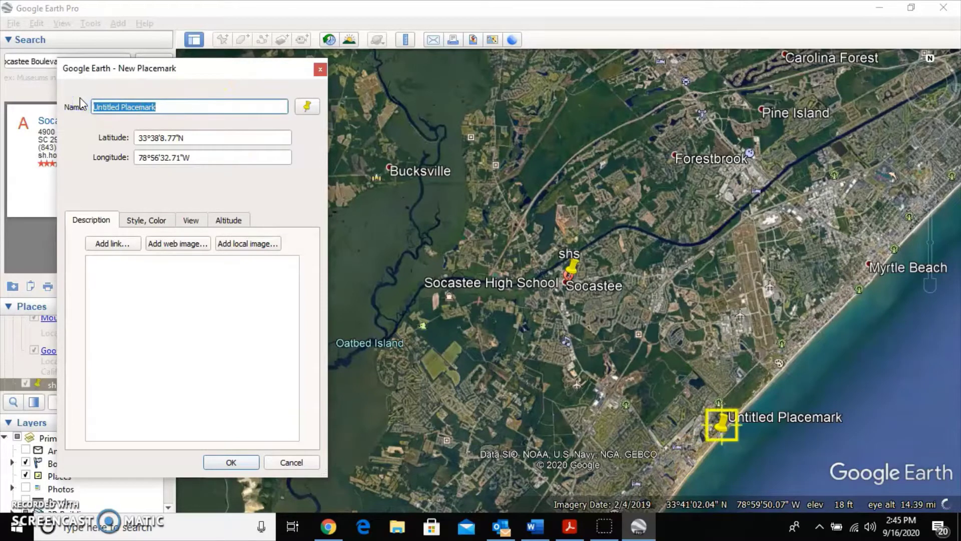
pyautogui.write('beach')
pyautogui.click(160, 304)
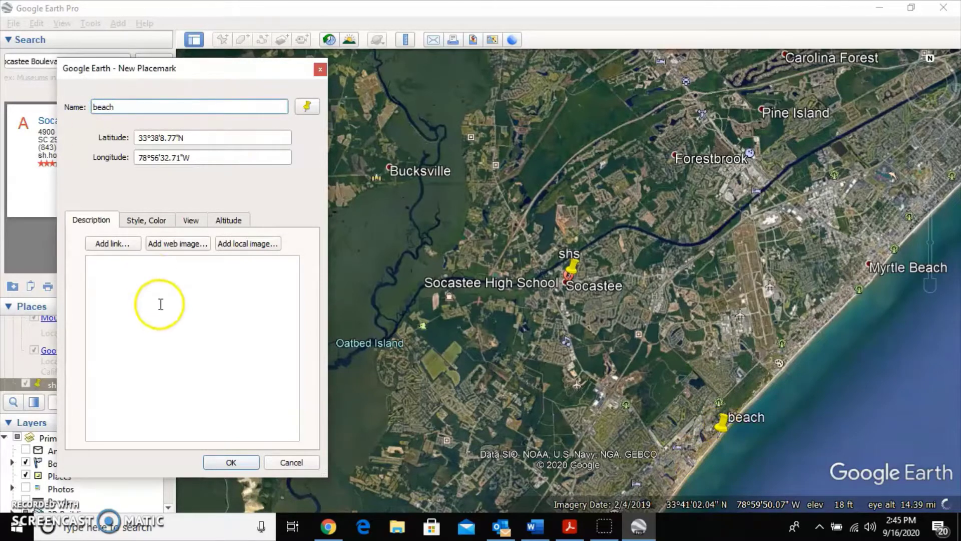
pyautogui.click(213, 461)
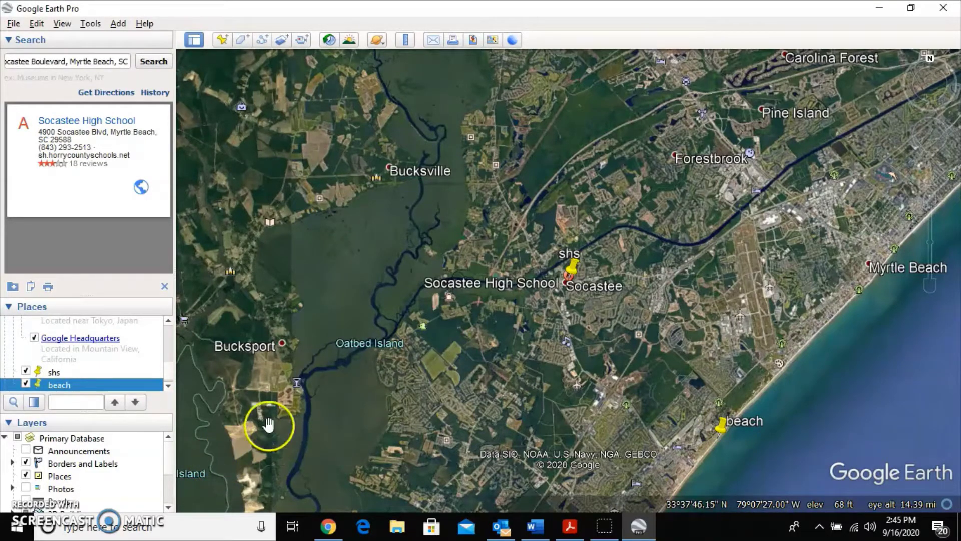
# Measure shs to beach in kilometres with the ruler (7.28 km, heading 137.13°), then bring up the worksheet.
pyautogui.click(406, 41)
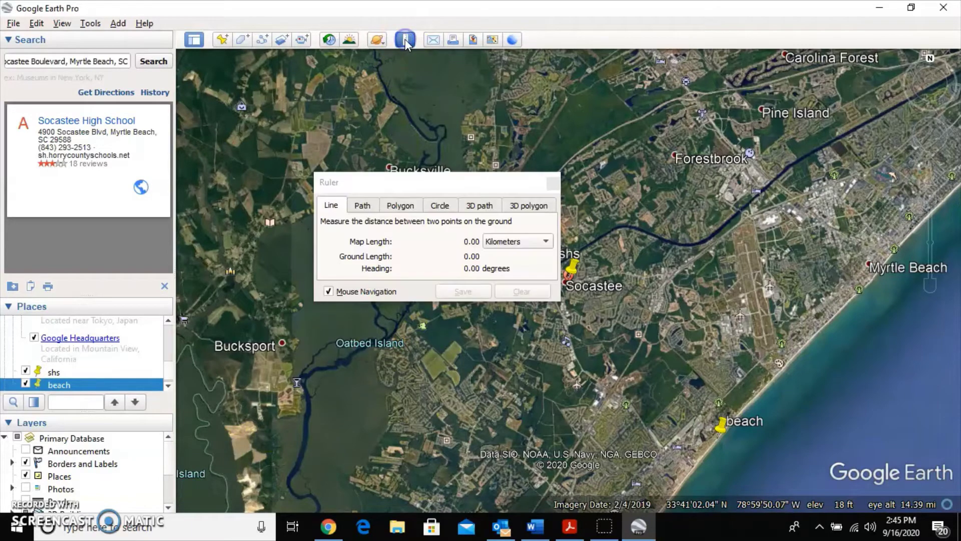
pyautogui.click(545, 241)
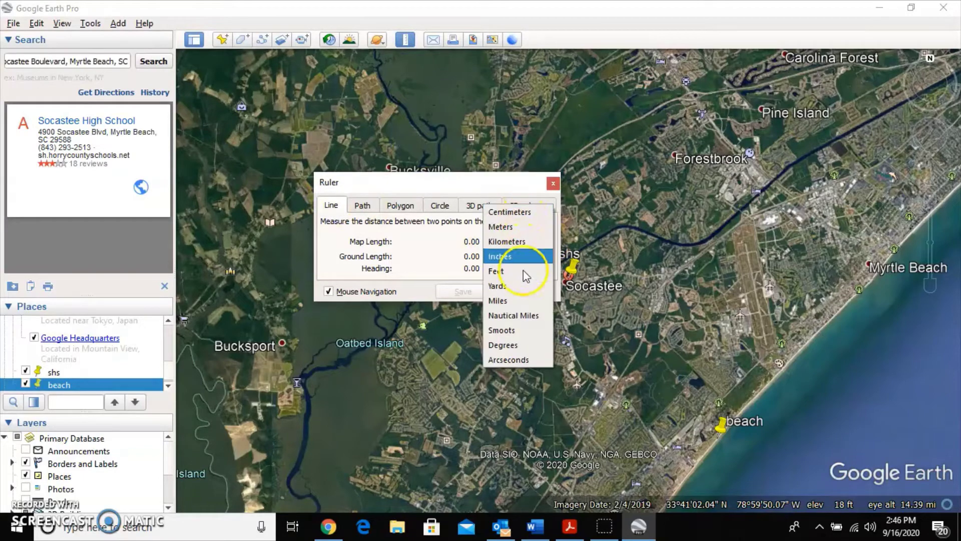
pyautogui.click(521, 242)
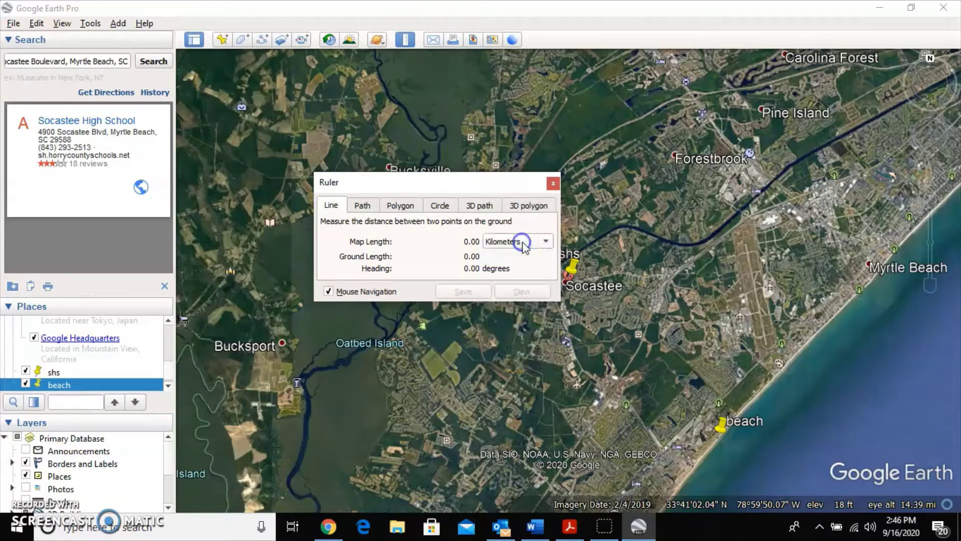
pyautogui.click(571, 281)
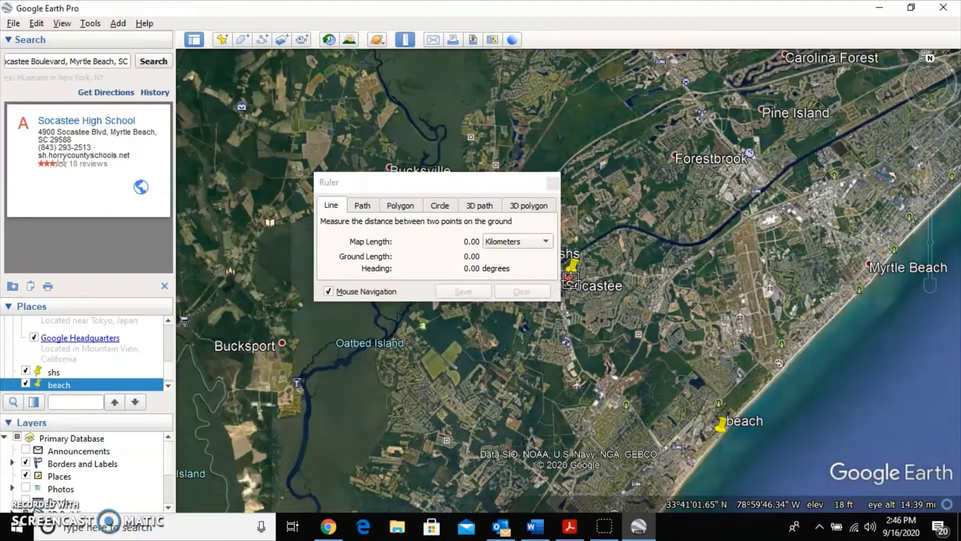
pyautogui.moveTo(574, 284); pyautogui.dragTo(717, 438)
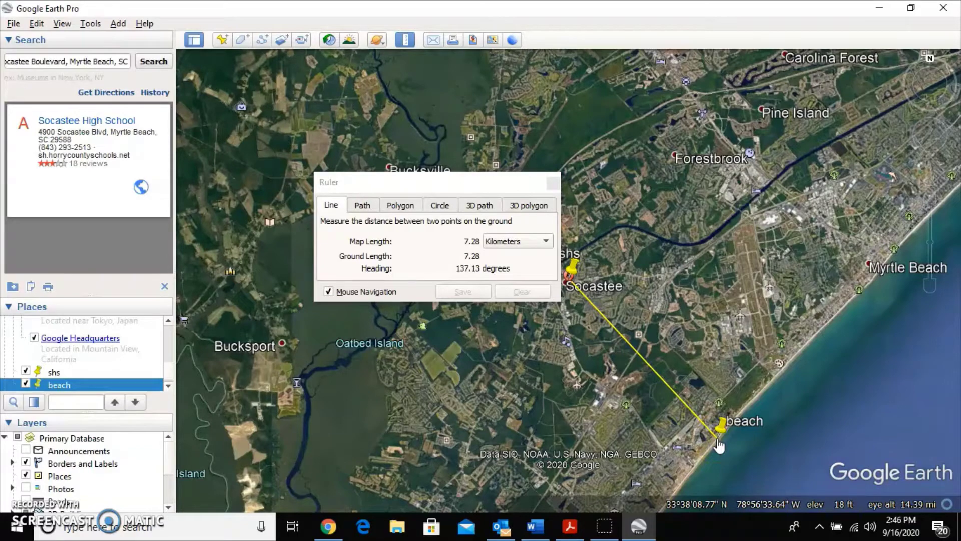
pyautogui.moveTo(717, 438); pyautogui.dragTo(718, 438)
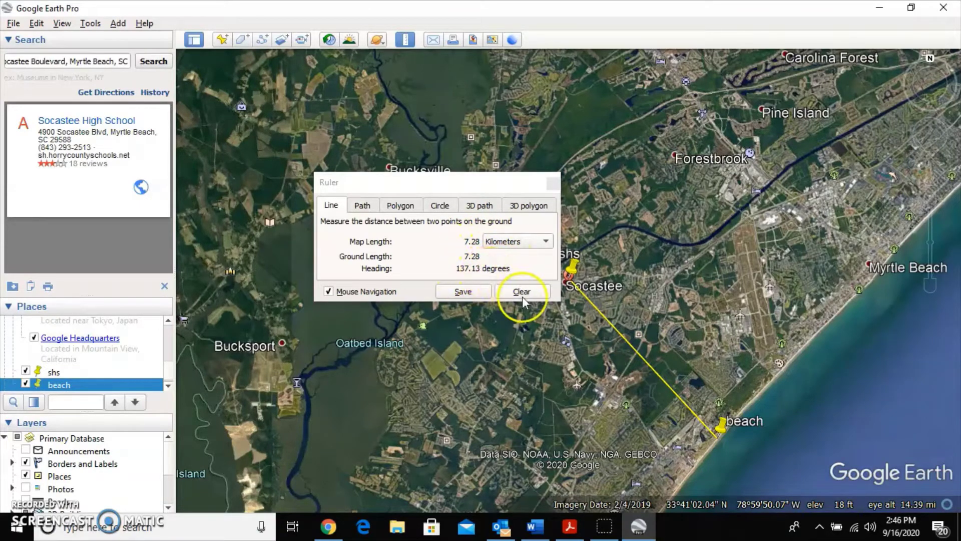
pyautogui.click(327, 534)
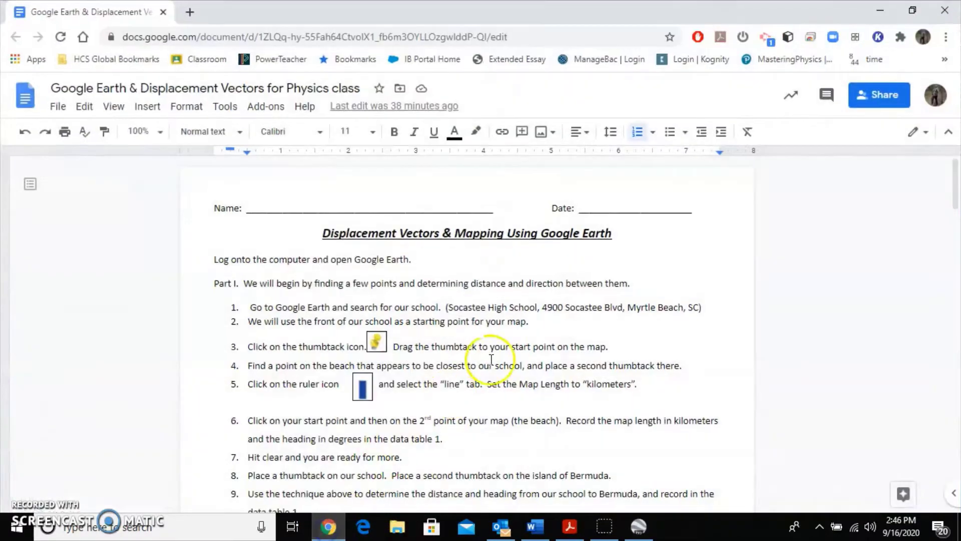
# Scroll the worksheet to Data Table 1 and return to Google Earth's 7.28 km measurement.
pyautogui.scroll(-5, 493, 358)
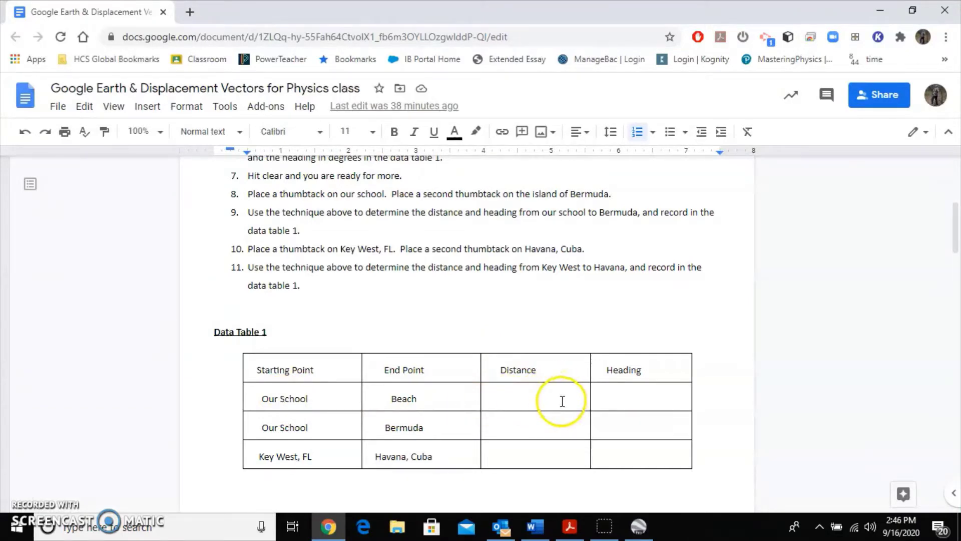
pyautogui.click(641, 528)
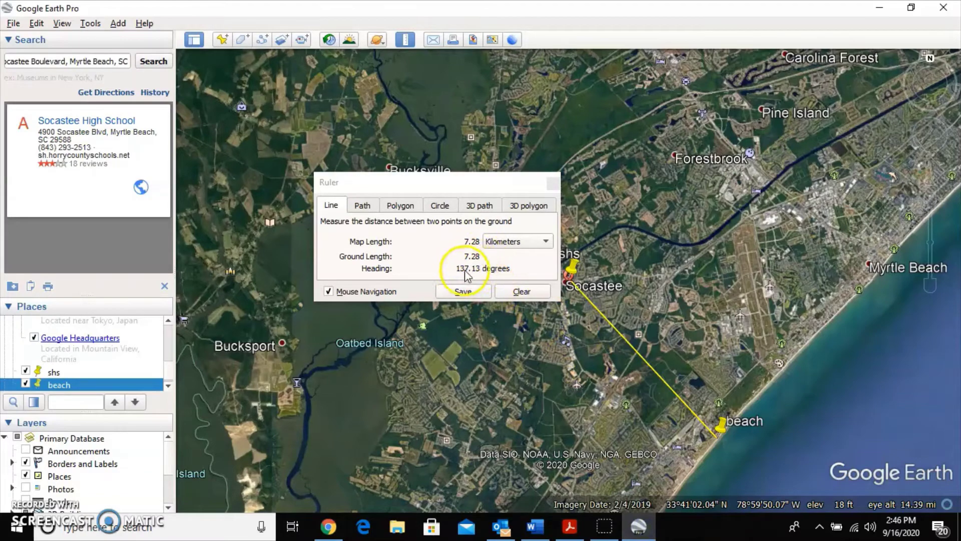
pyautogui.click(334, 534)
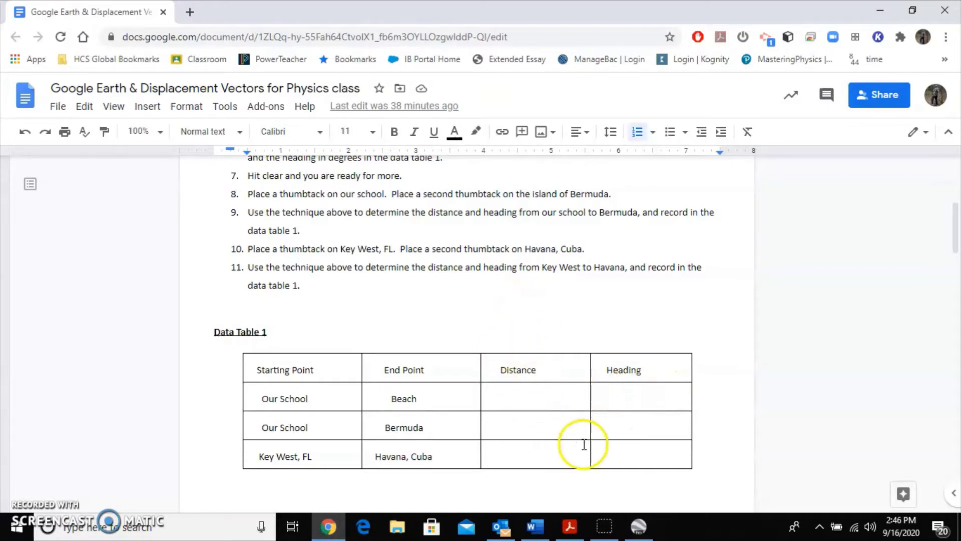
pyautogui.click(641, 528)
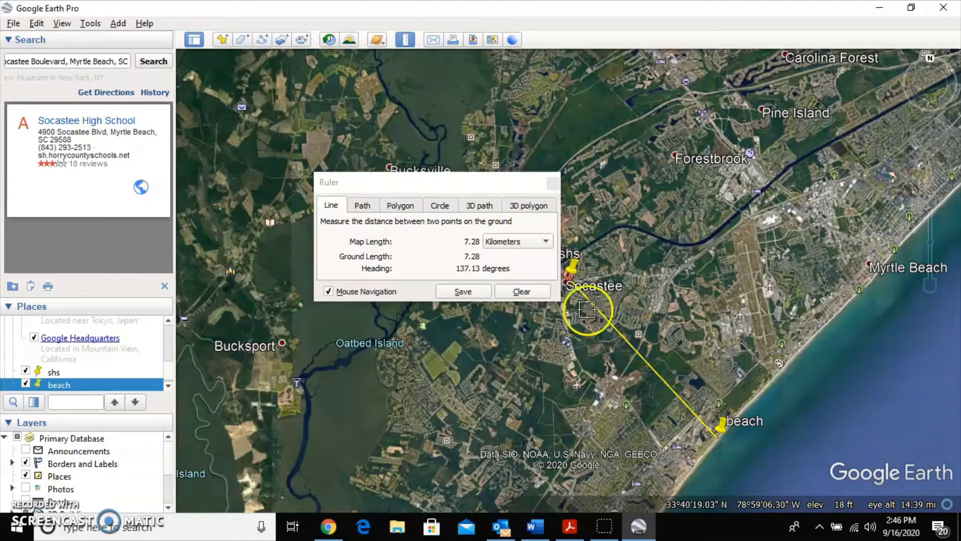
# Clear the school-to-beach measurement and close the Ruler window.
pyautogui.click(522, 293)
pyautogui.click(609, 329)
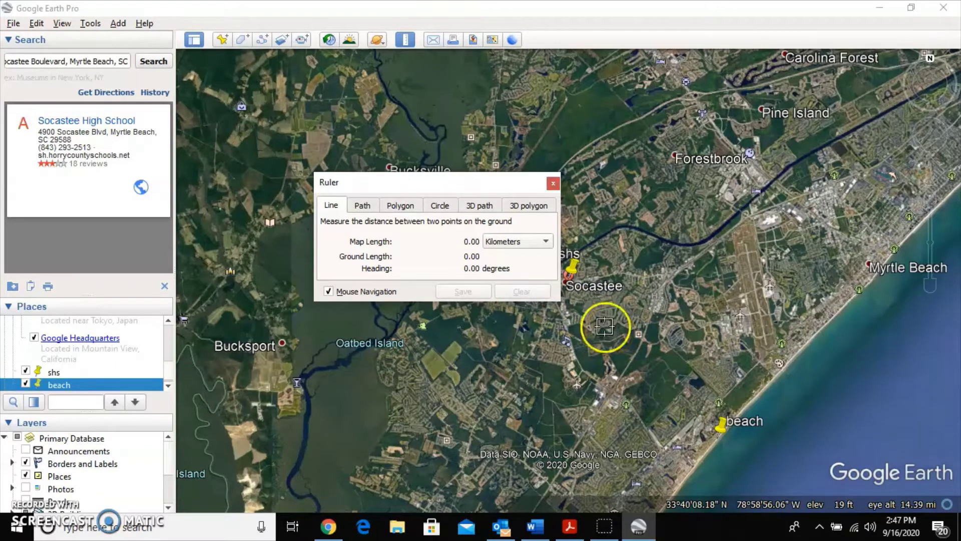
pyautogui.click(552, 184)
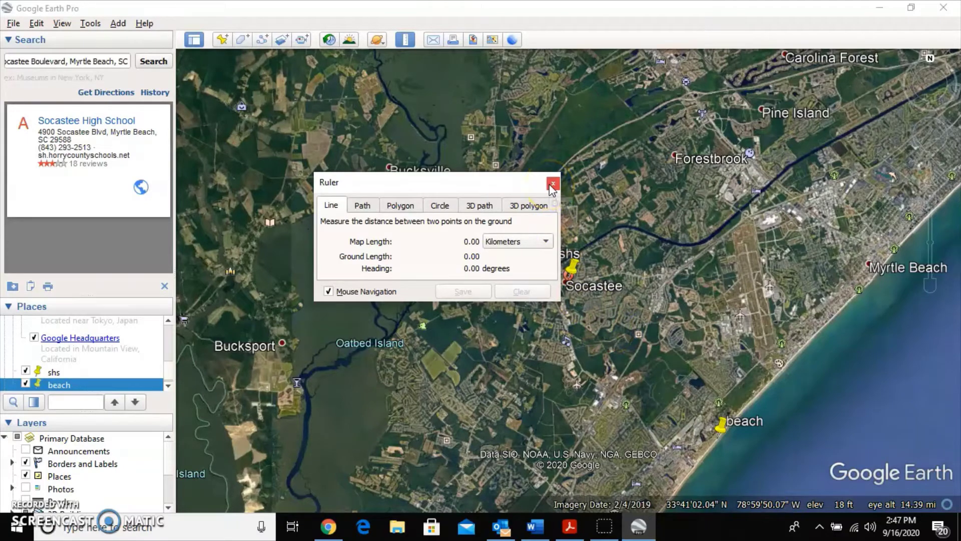
pyautogui.click(408, 214)
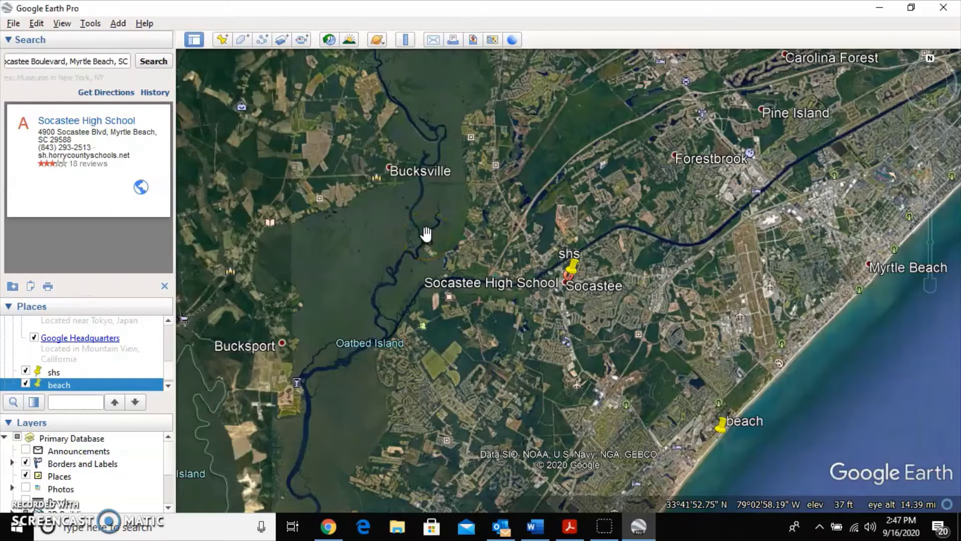
# Zoom out to show the coast from Bucksport to Surfside Beach.
pyautogui.click(671, 266)
pyautogui.click(932, 288)
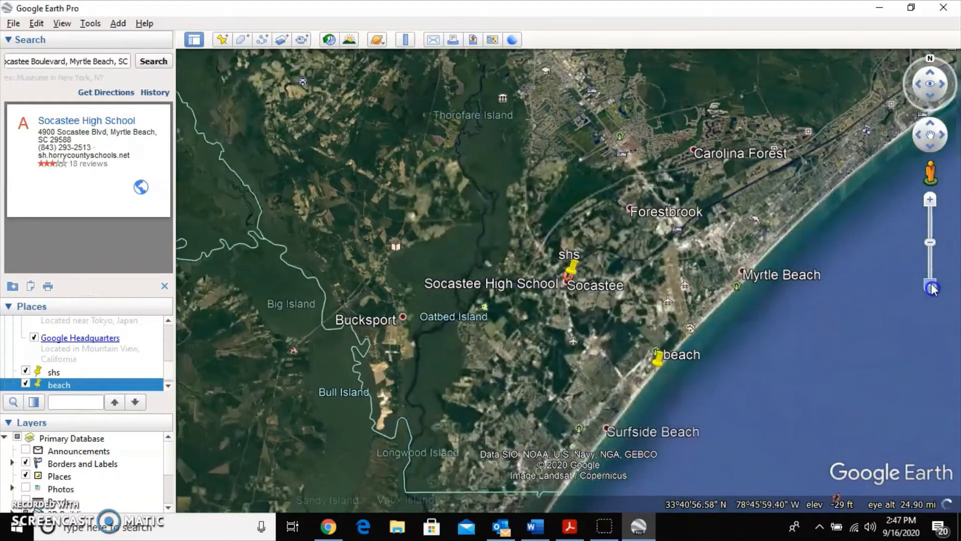
pyautogui.click(429, 231)
pyautogui.click(174, 139)
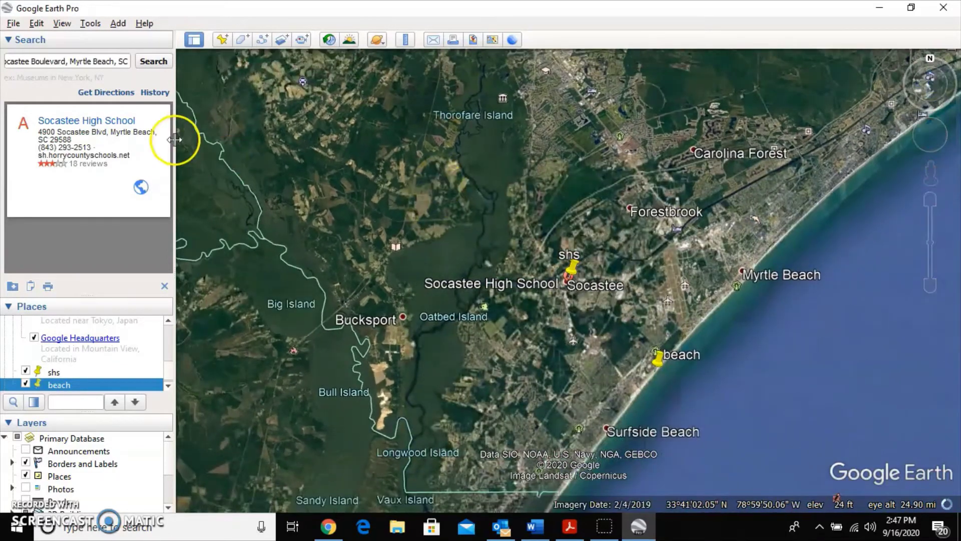
pyautogui.moveTo(129, 61); pyautogui.dragTo(7, 60)
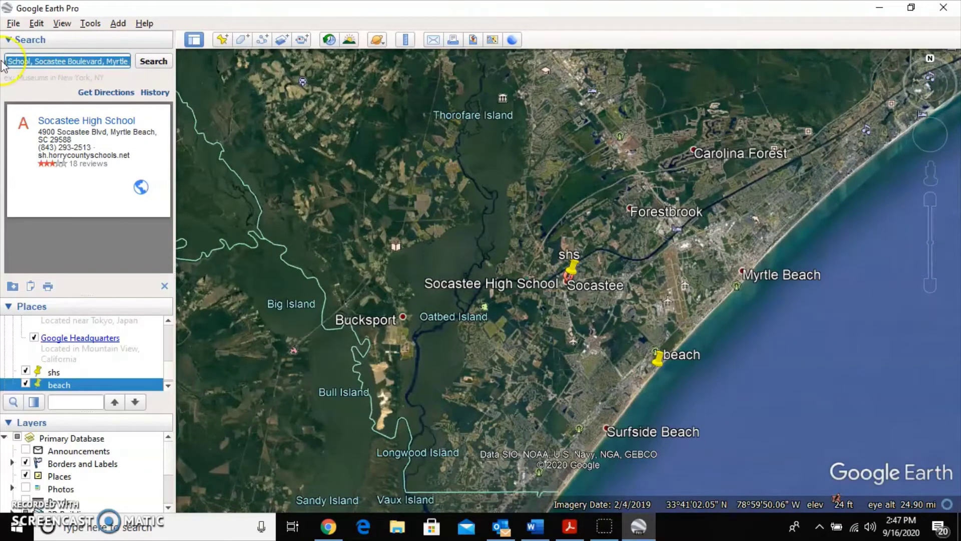
# Replace the school search with 'bermuda' and fly to Bermuda.
pyautogui.write('Socastee High')
pyautogui.press('BackSpace')
pyautogui.press('BackSpace')
pyautogui.press('BackSpace')
pyautogui.press('BackSpace')
pyautogui.press('BackSpace')
pyautogui.press('BackSpace')
pyautogui.press('BackSpace')
pyautogui.press('BackSpace')
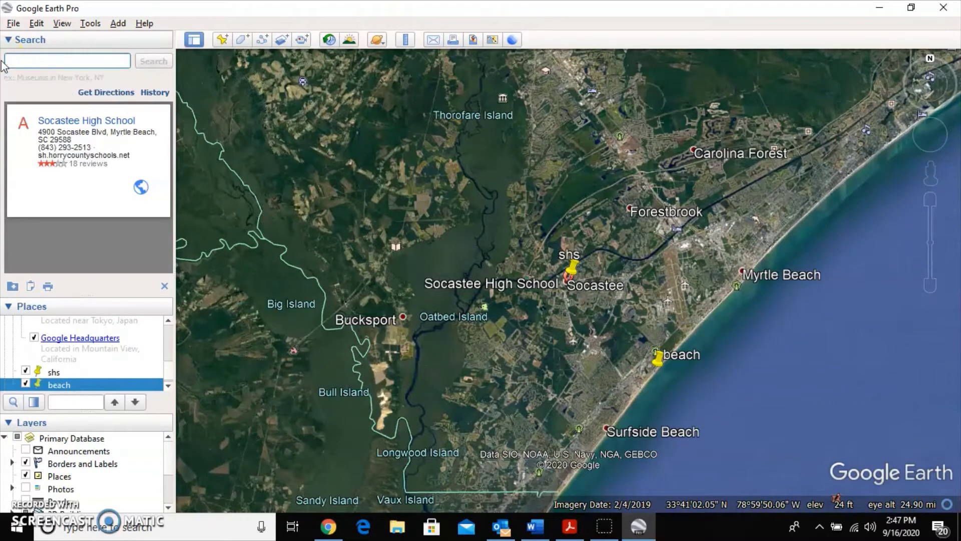
pyautogui.write('bermuda')
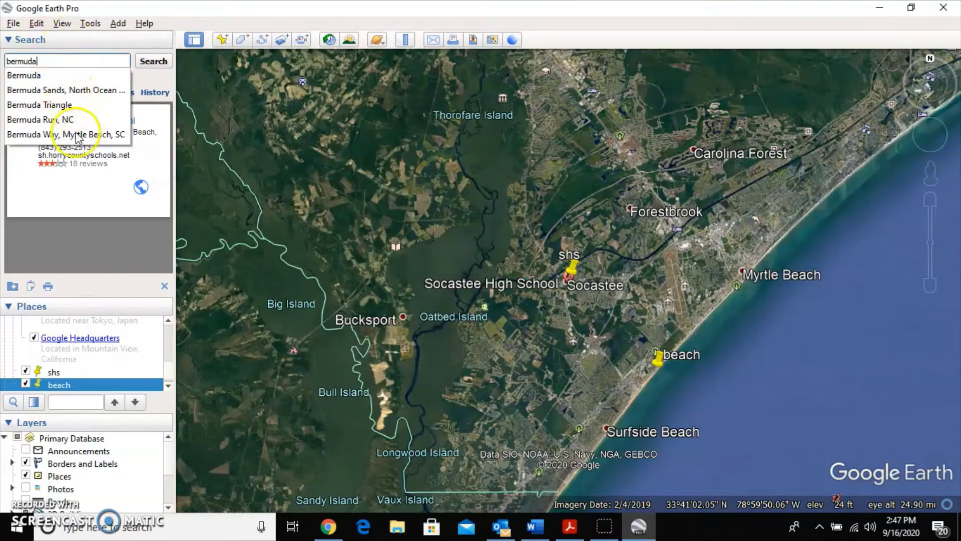
pyautogui.click(23, 76)
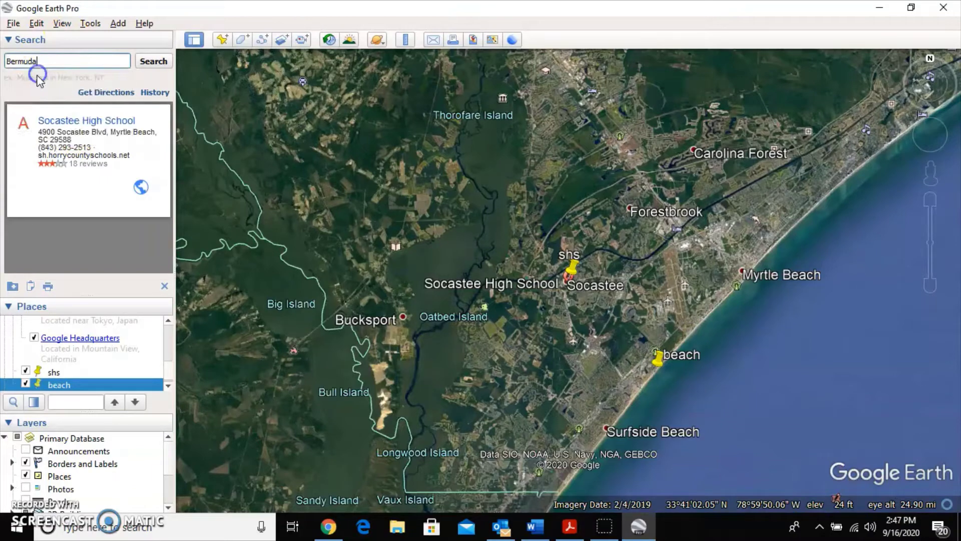
pyautogui.click(146, 63)
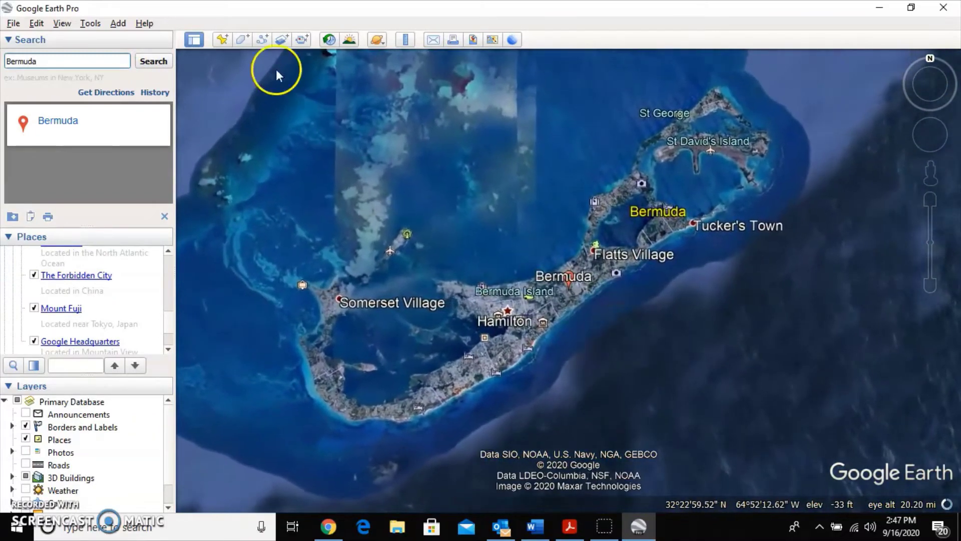
# Add a placemark named 'bermuda' on Bermuda.
pyautogui.click(222, 40)
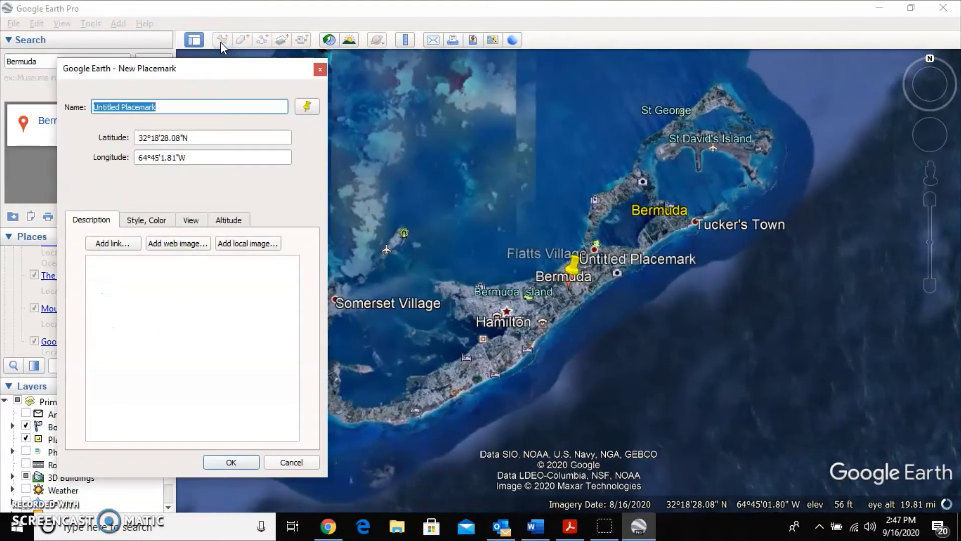
pyautogui.write('bermuda')
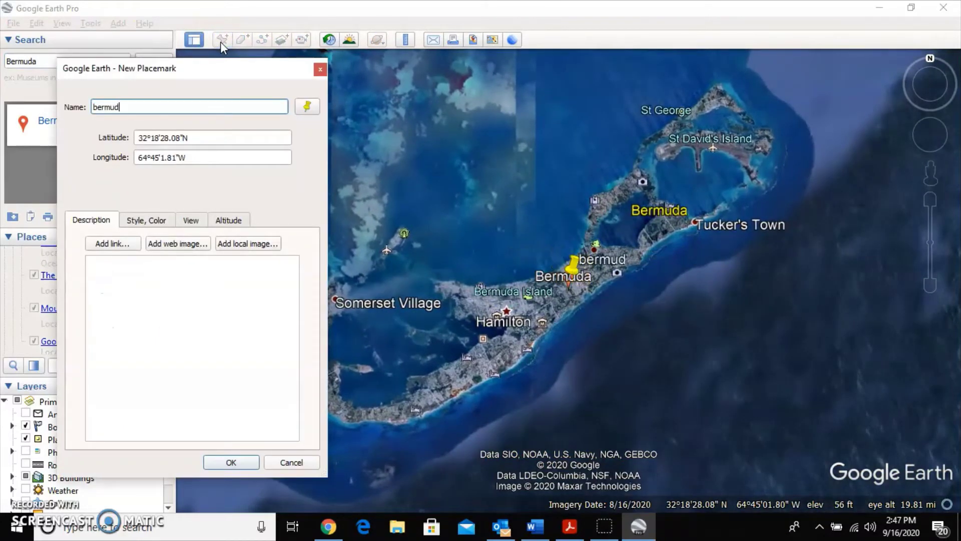
pyautogui.click(194, 440)
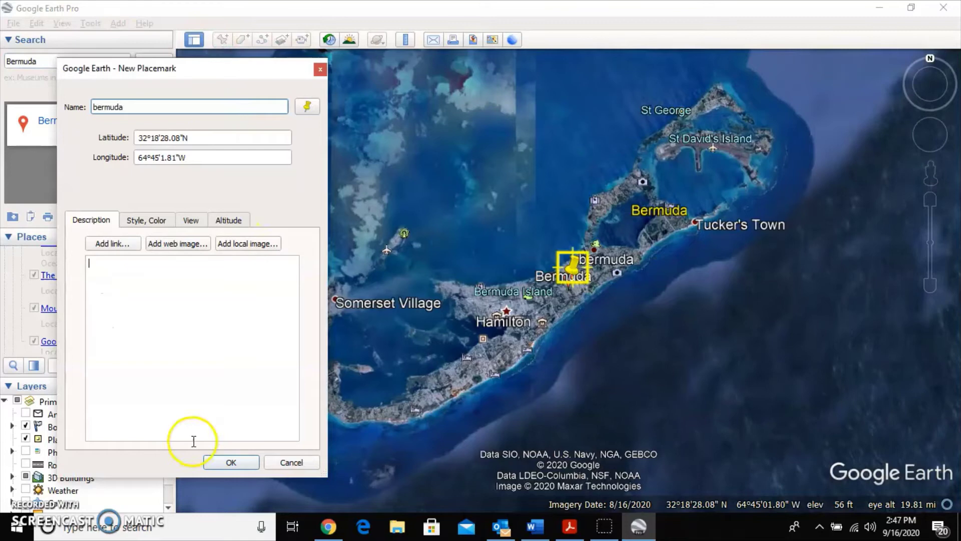
pyautogui.click(218, 463)
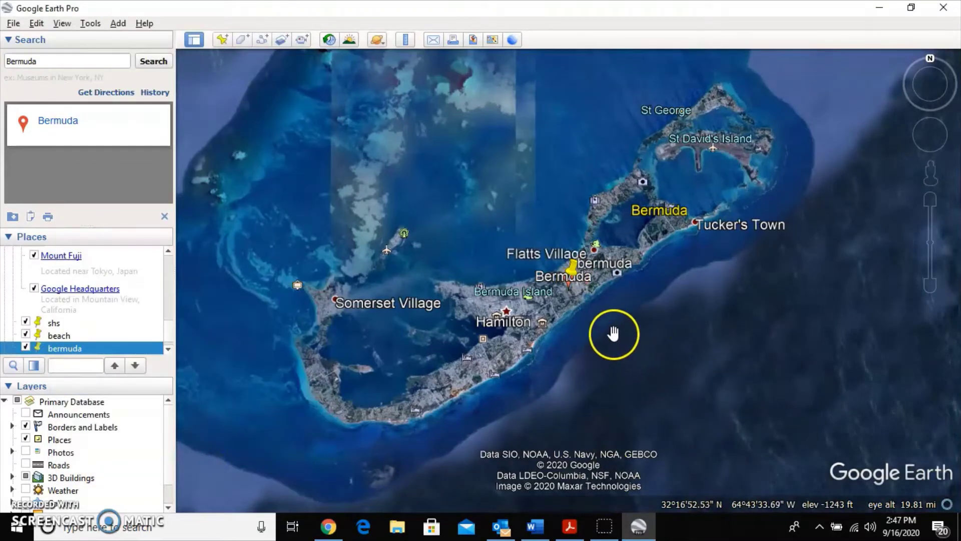
# Zoom out until the U.S. East Coast and Bermuda both show, then uncheck the beach placemark.
pyautogui.moveTo(932, 291)
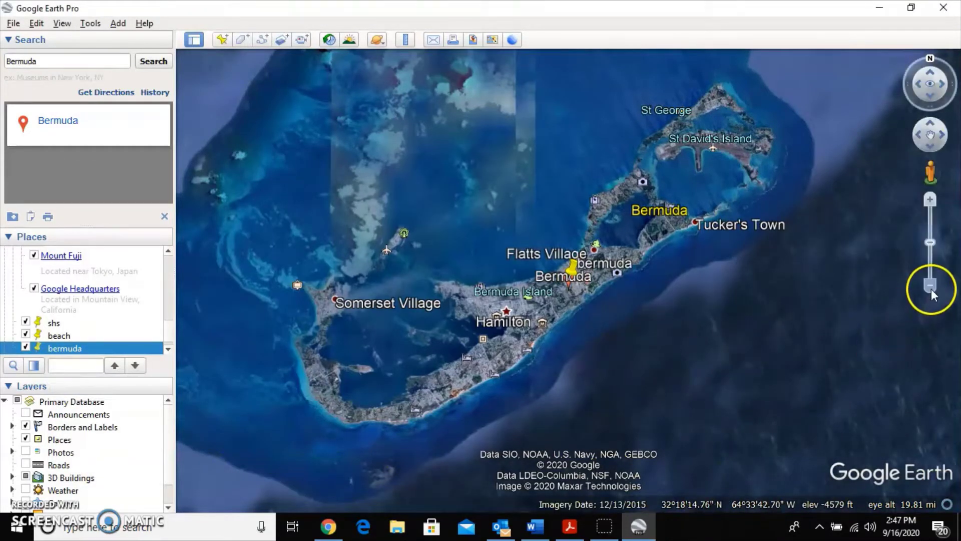
pyautogui.moveTo(927, 289); pyautogui.dragTo(928, 290)
pyautogui.moveTo(499, 339); pyautogui.dragTo(624, 329)
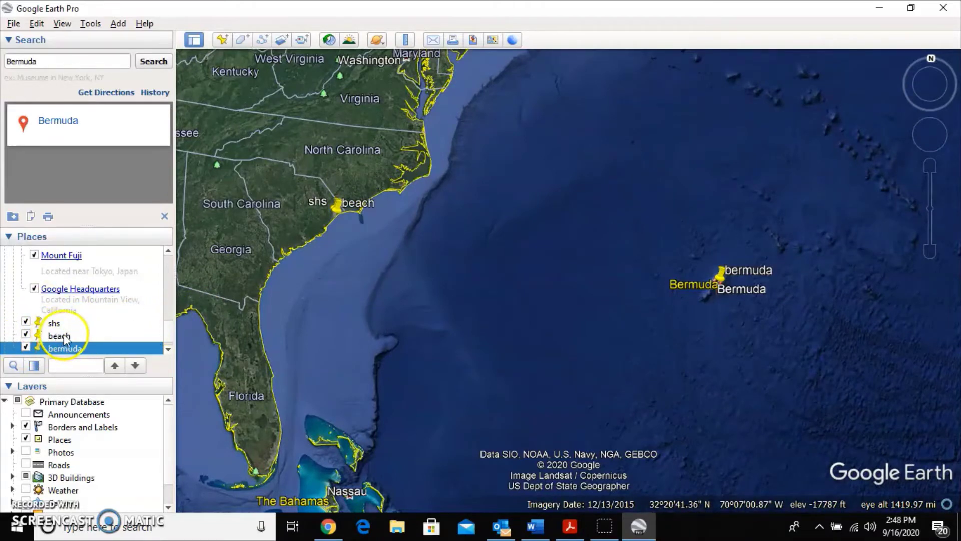
pyautogui.click(24, 334)
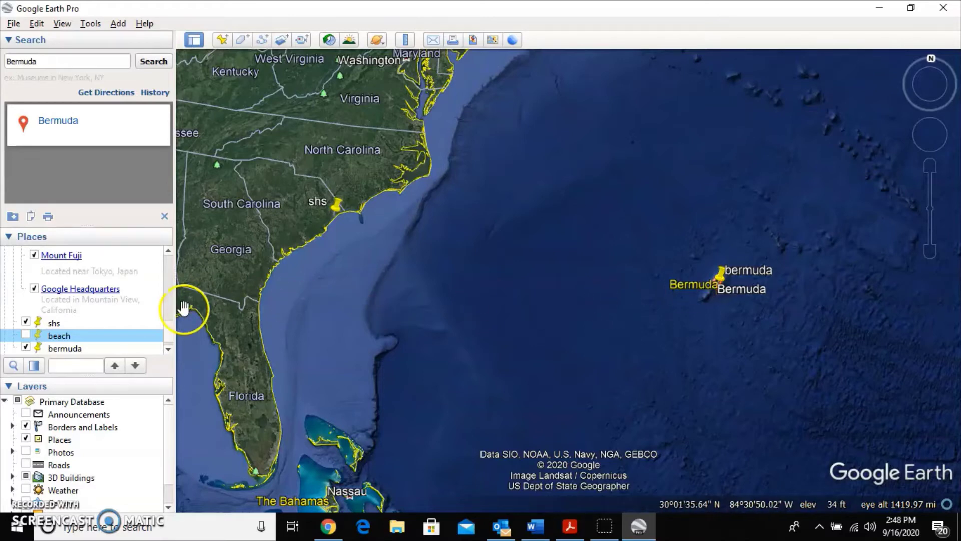
# Hide the bermuda placemark and fly back to shs at Socastee High School.
pyautogui.click(25, 345)
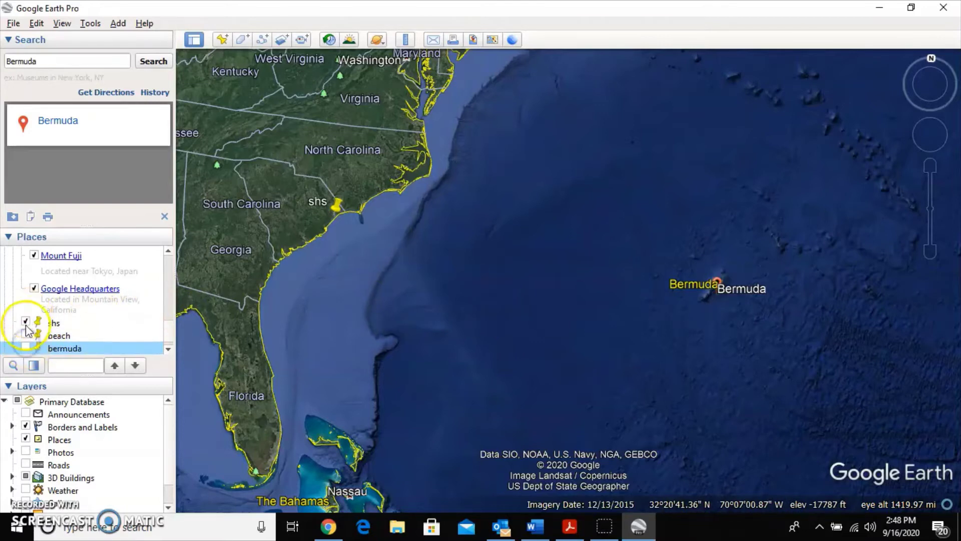
pyautogui.doubleClick(54, 324)
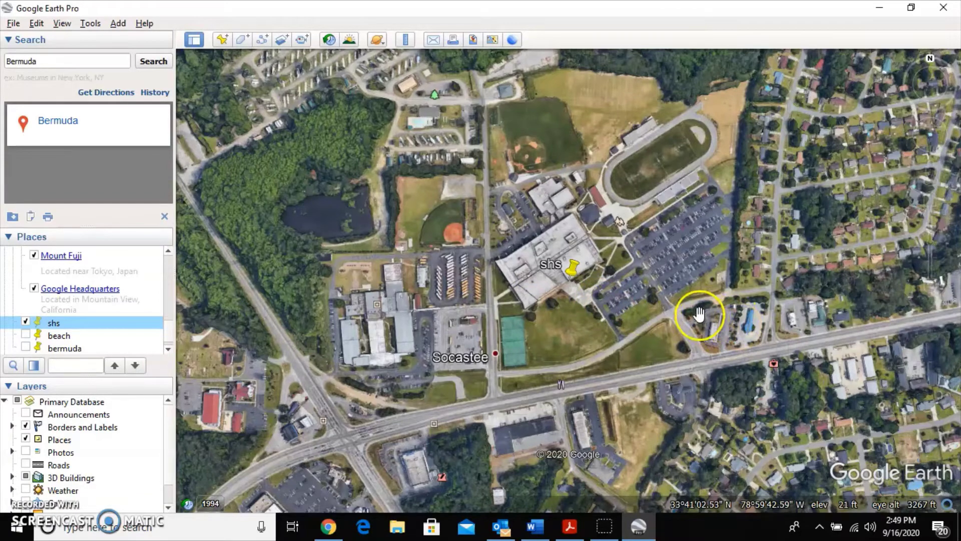
# Zoom out from the Socastee campus and centre the view on all of South Carolina.
pyautogui.moveTo(927, 221)
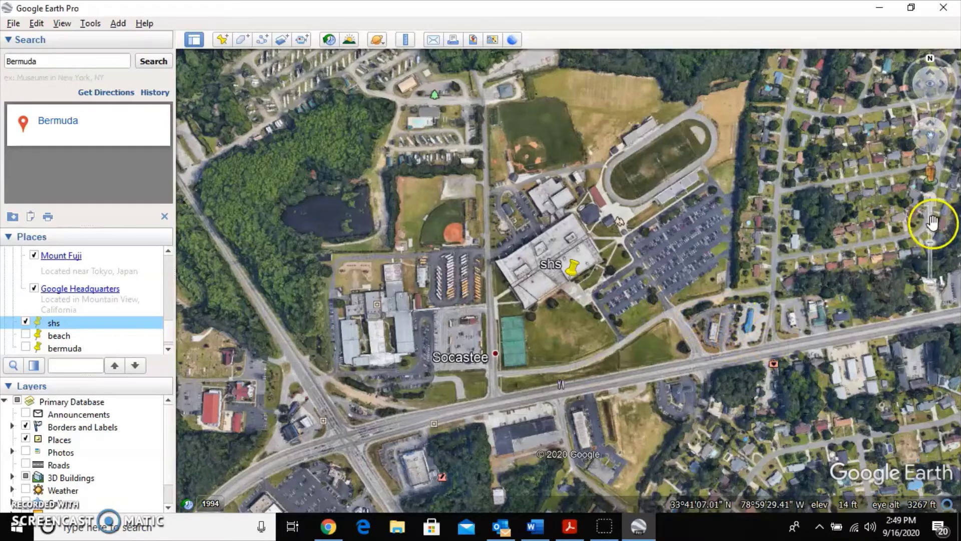
pyautogui.click(933, 288)
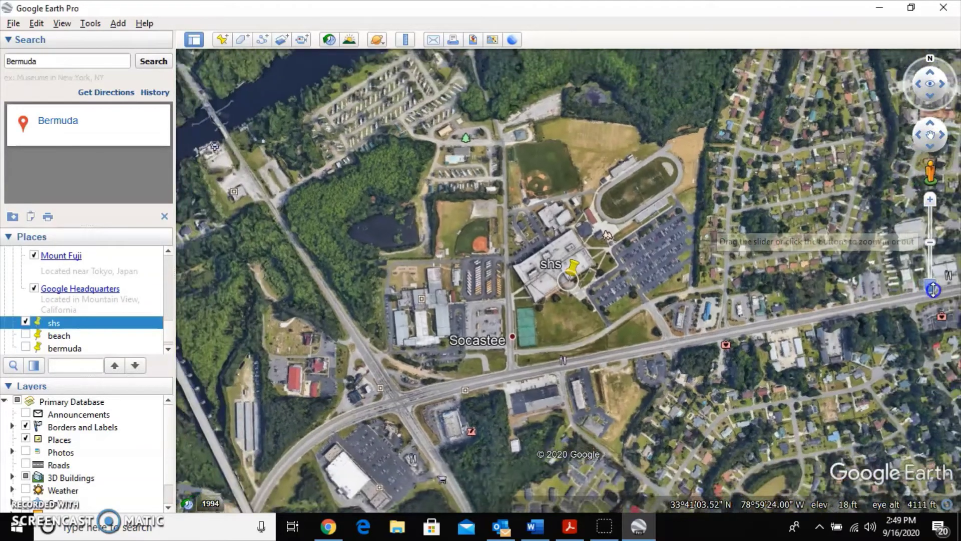
pyautogui.moveTo(933, 289); pyautogui.dragTo(933, 288)
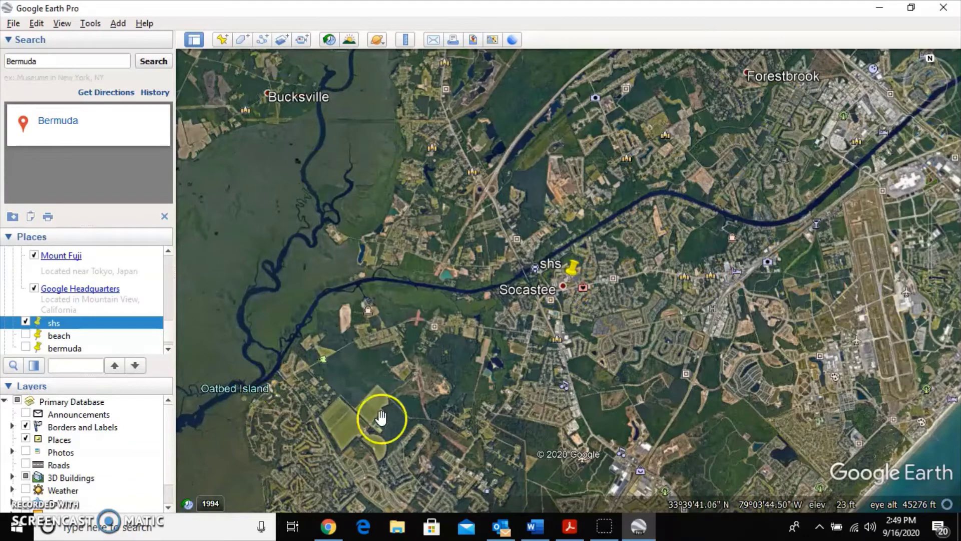
pyautogui.moveTo(903, 278)
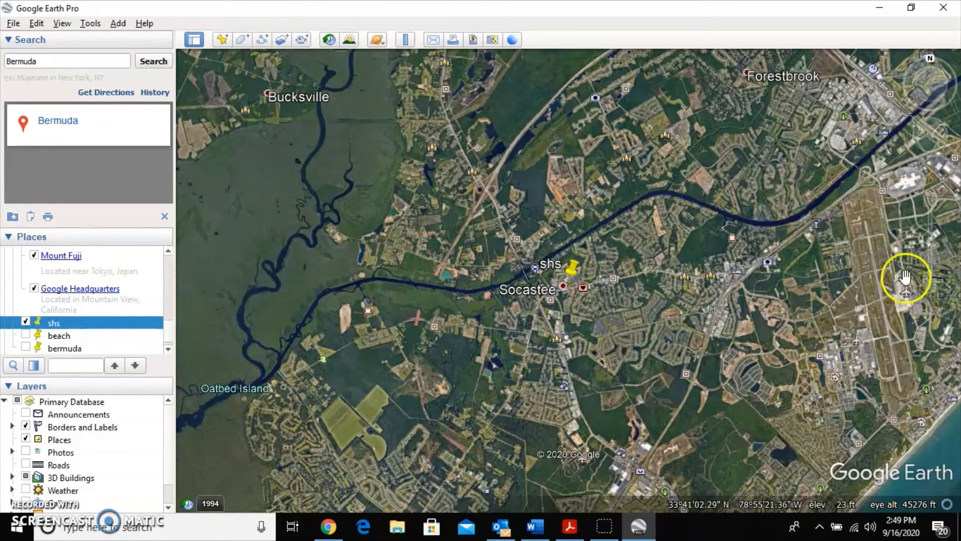
pyautogui.click(930, 284)
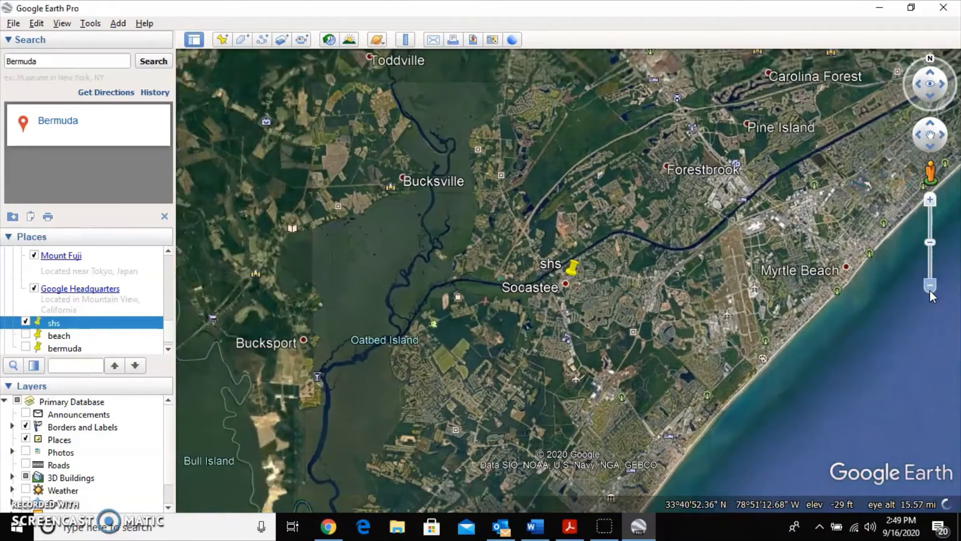
pyautogui.click(930, 287)
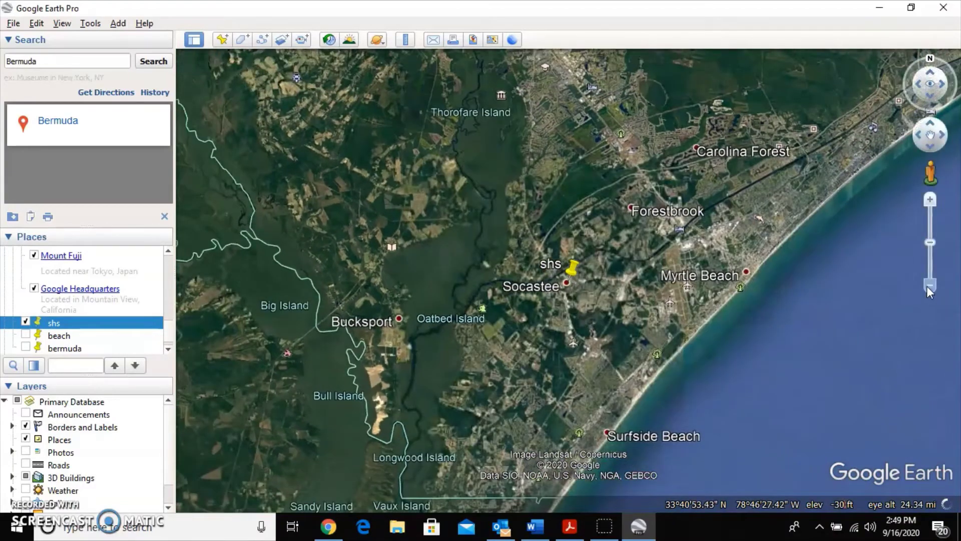
pyautogui.click(928, 287)
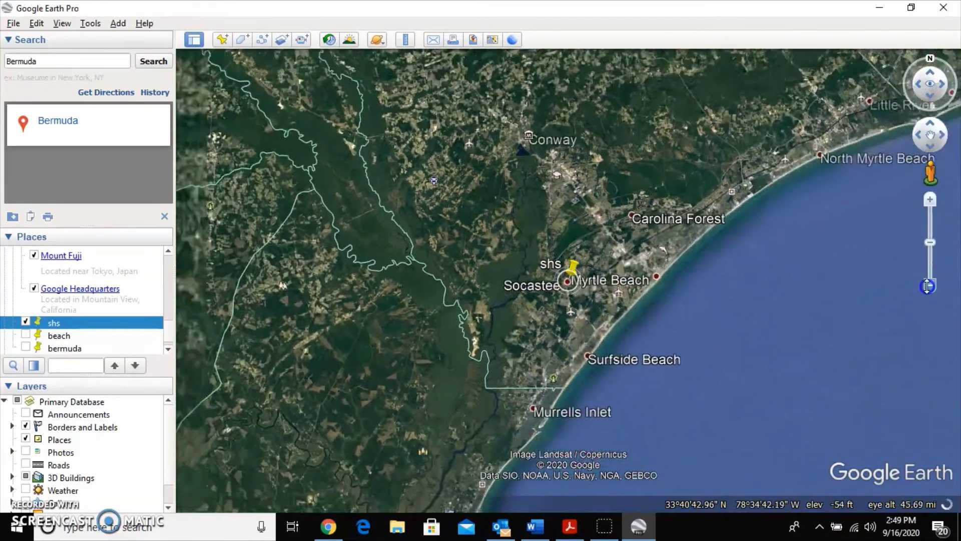
pyautogui.click(927, 286)
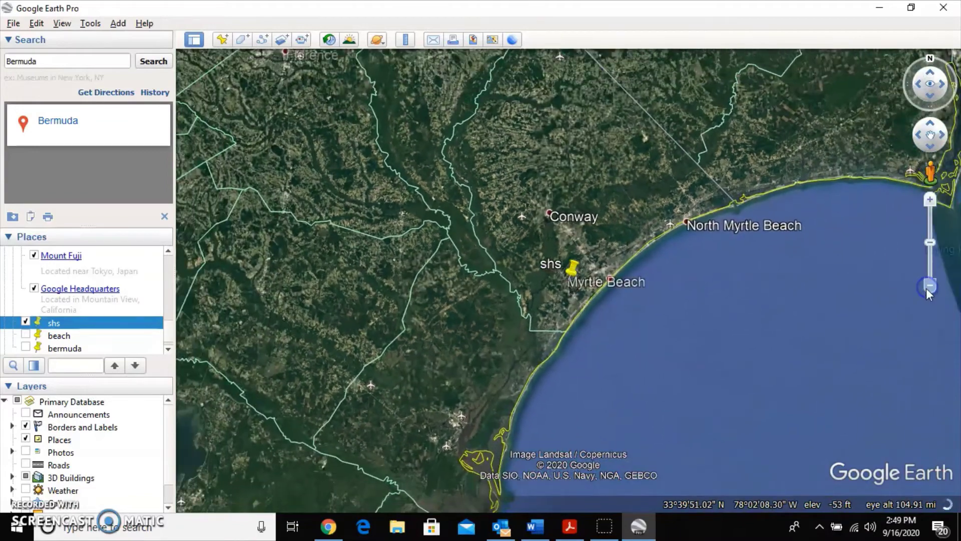
pyautogui.click(540, 239)
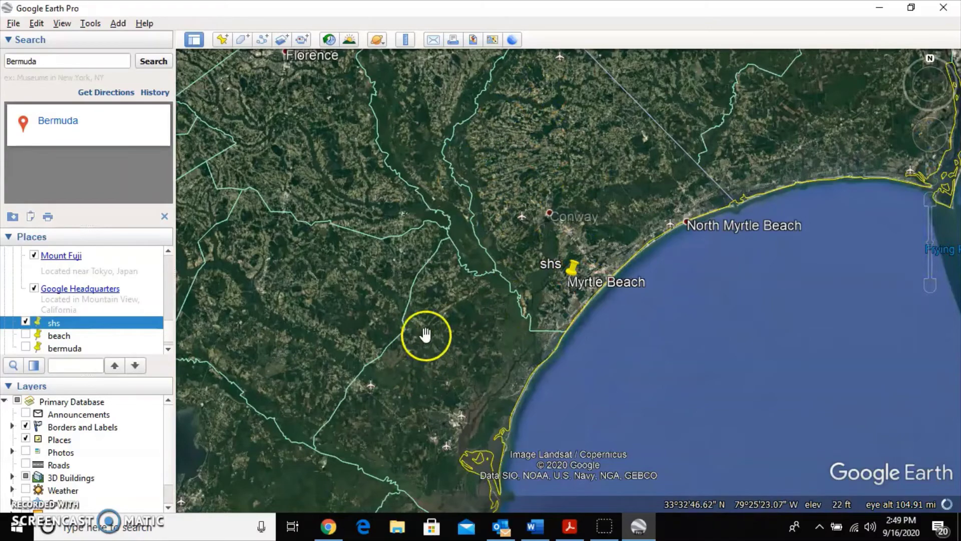
pyautogui.click(931, 289)
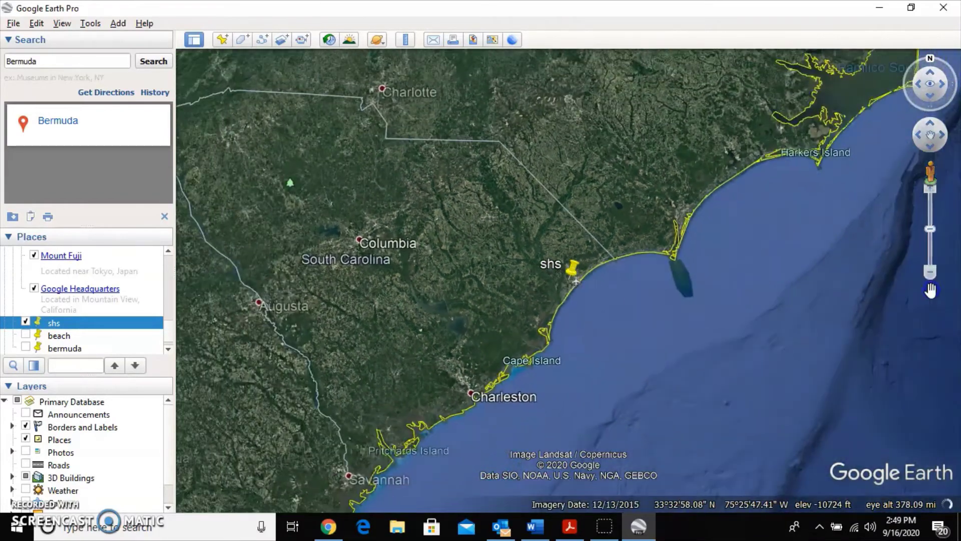
pyautogui.moveTo(635, 360); pyautogui.dragTo(739, 367)
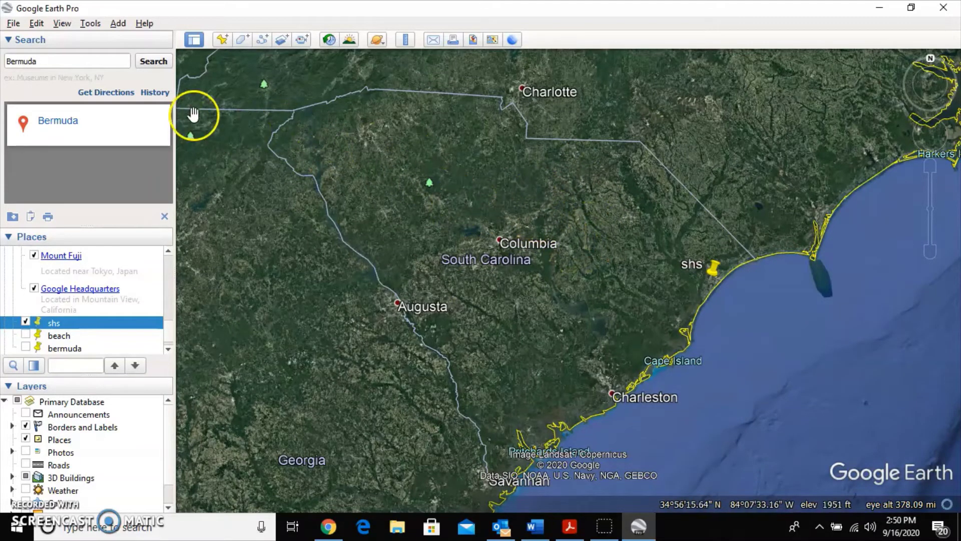
# Search 'Francis Mar', pick Francis Marion University in Florence, SC, and fly to it.
pyautogui.click(40, 59)
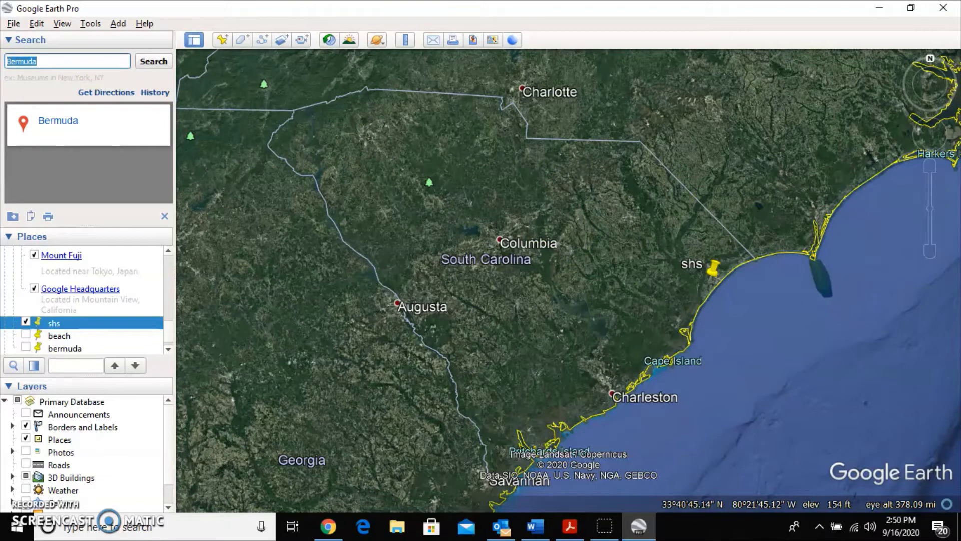
pyautogui.write('Francis')
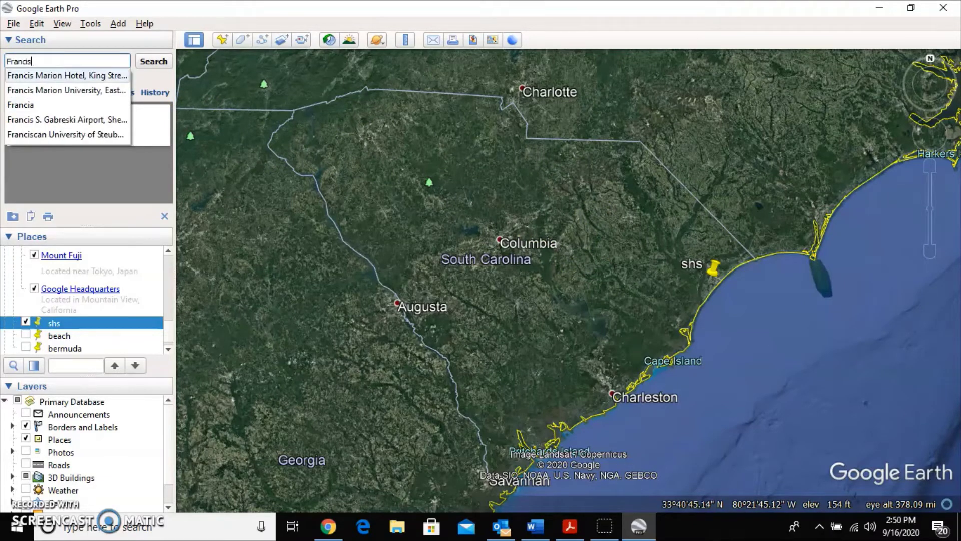
pyautogui.write(' Marion')
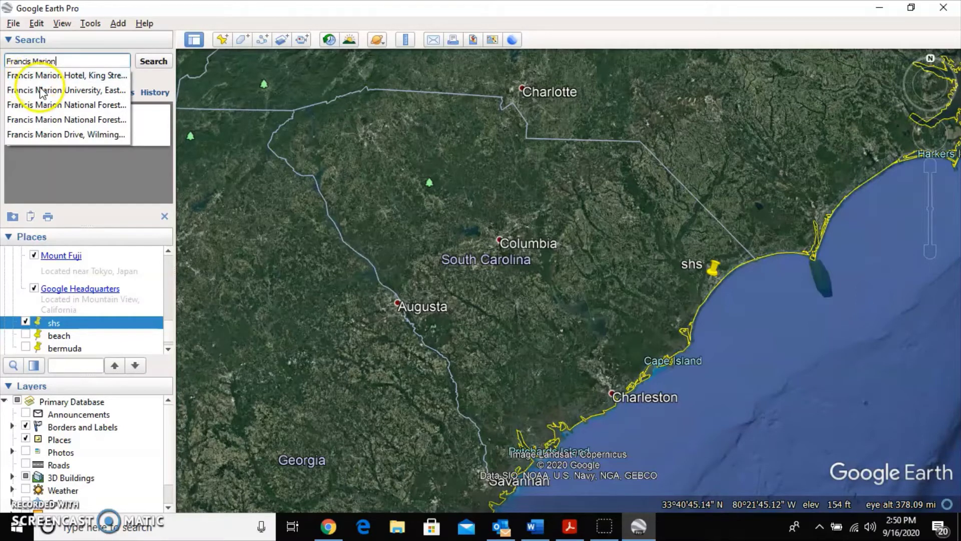
pyautogui.click(41, 92)
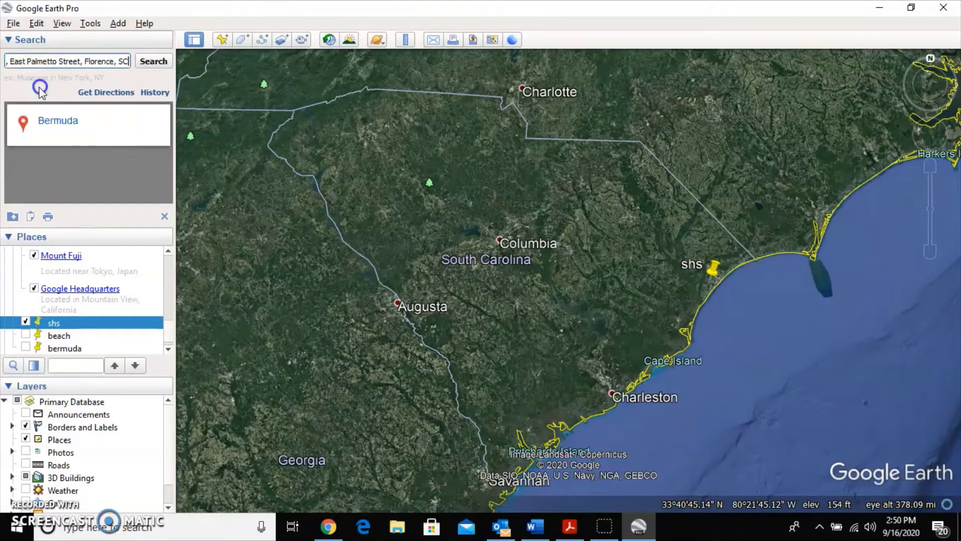
pyautogui.click(155, 62)
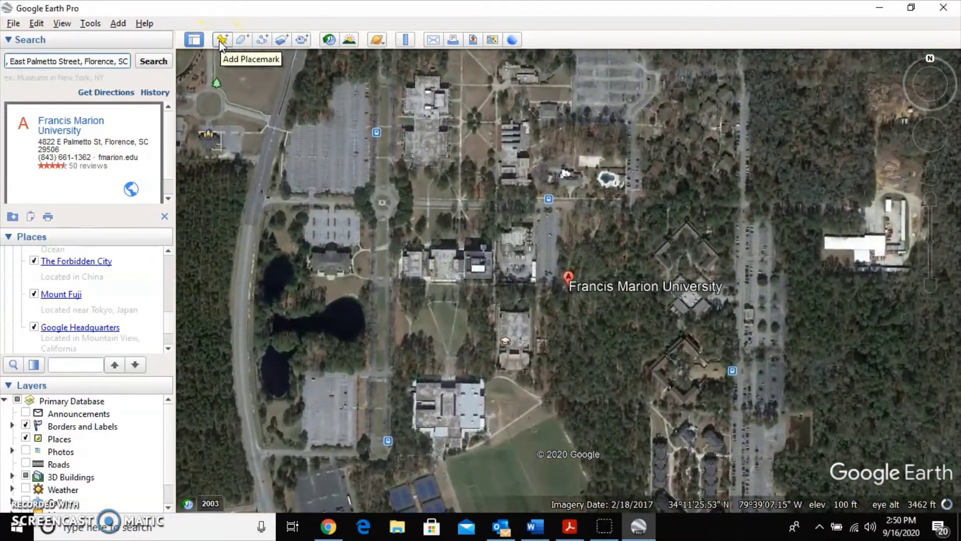
# Add a placemark named #1 on the Francis Marion University campus.
pyautogui.click(220, 42)
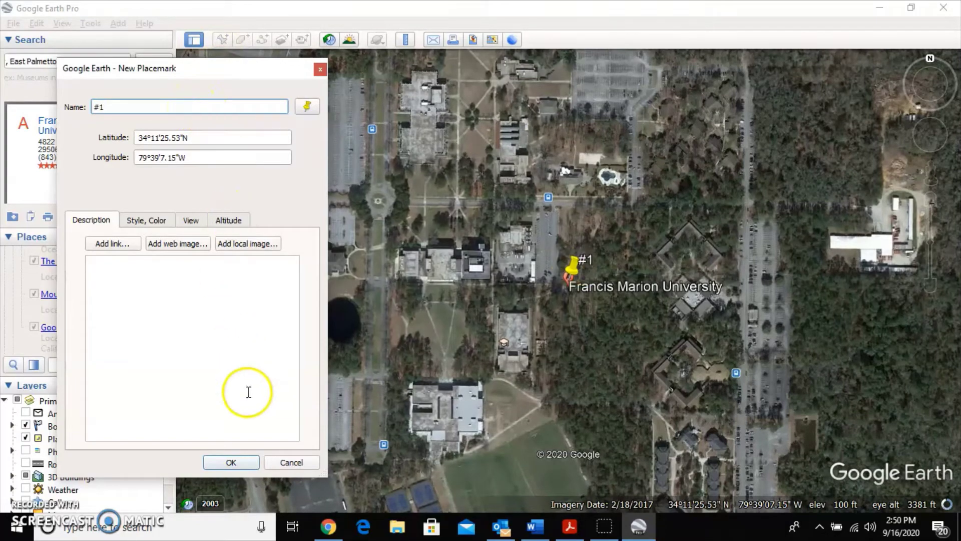
pyautogui.click(241, 461)
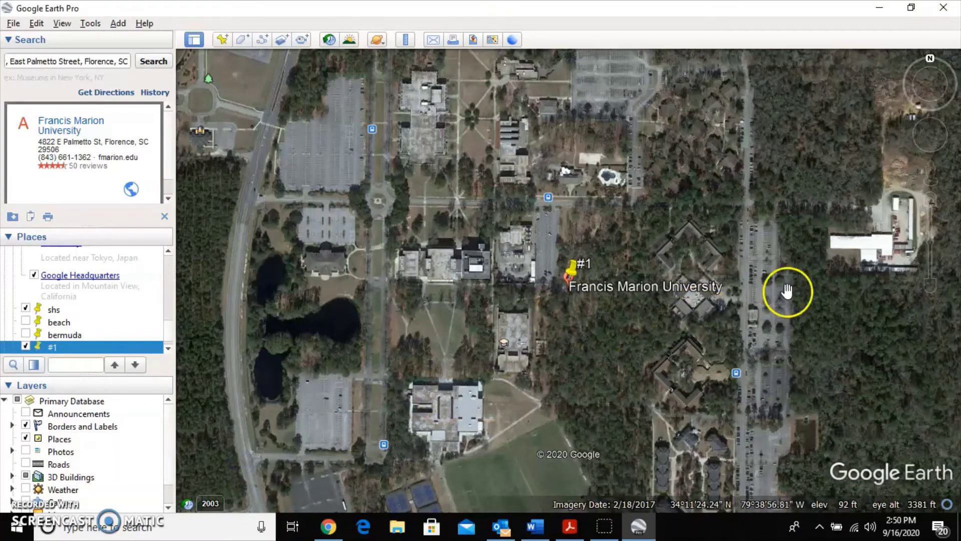
# Zoom out and pan to show Darlington, Timmonsville and Marion around #1.
pyautogui.click(930, 286)
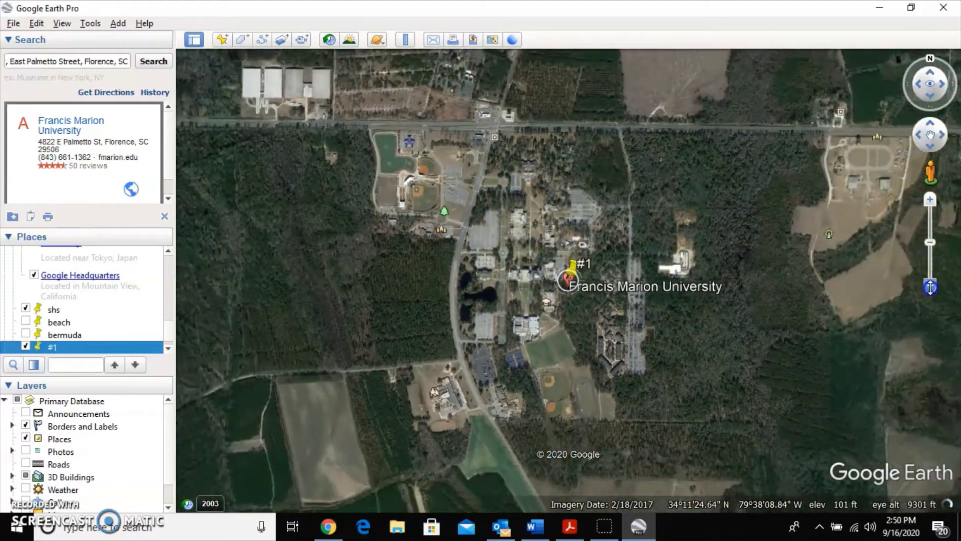
pyautogui.moveTo(930, 286); pyautogui.dragTo(930, 287)
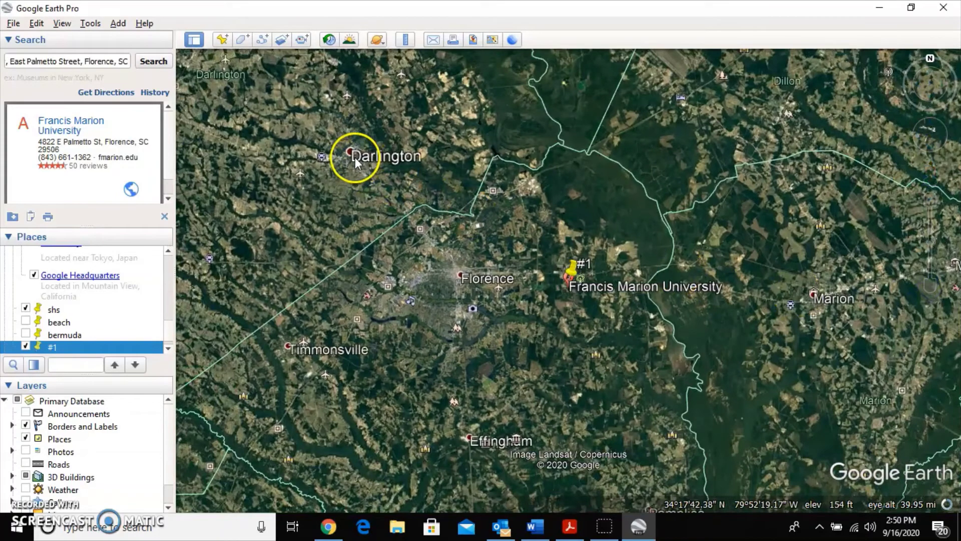
pyautogui.moveTo(407, 225); pyautogui.dragTo(478, 252)
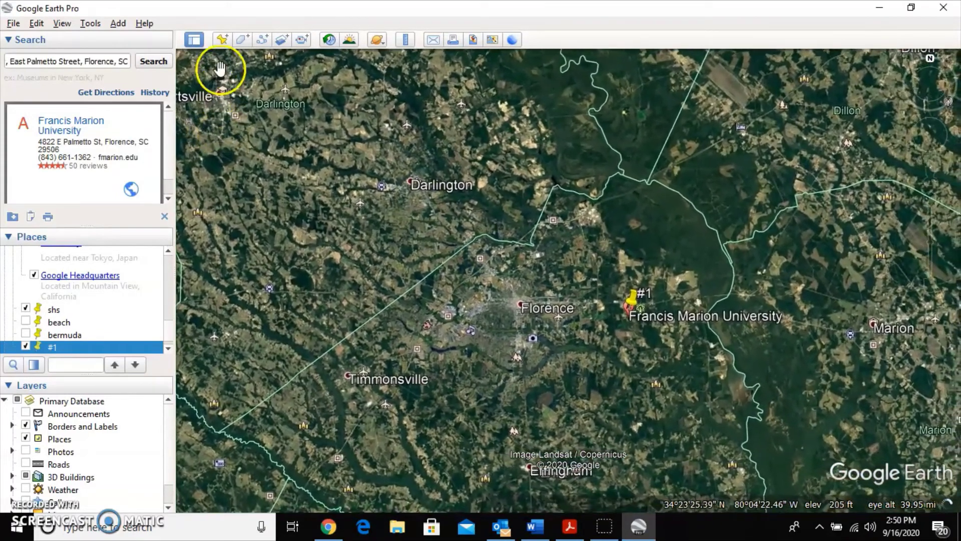
# Add a placemark named #2, dragged onto Darlington.
pyautogui.click(220, 39)
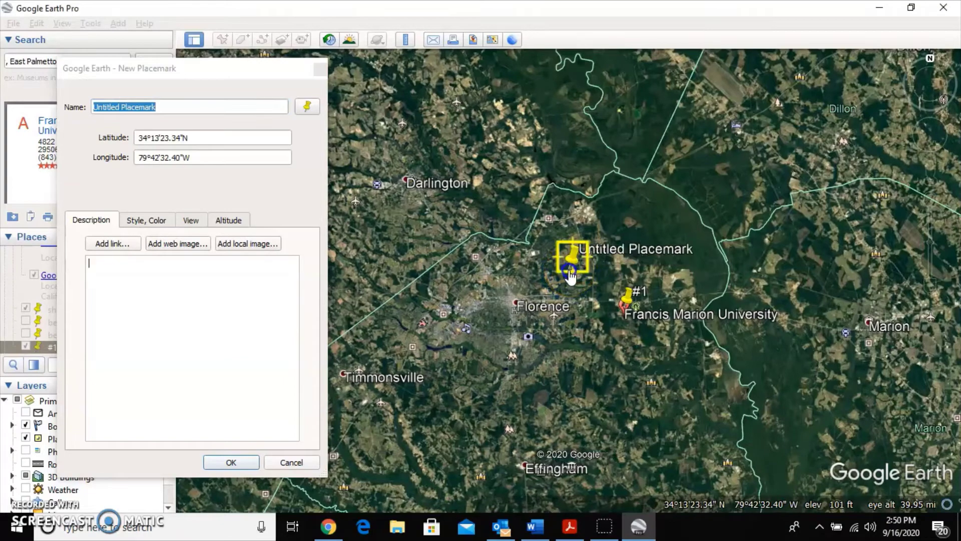
pyautogui.moveTo(571, 278); pyautogui.dragTo(409, 186)
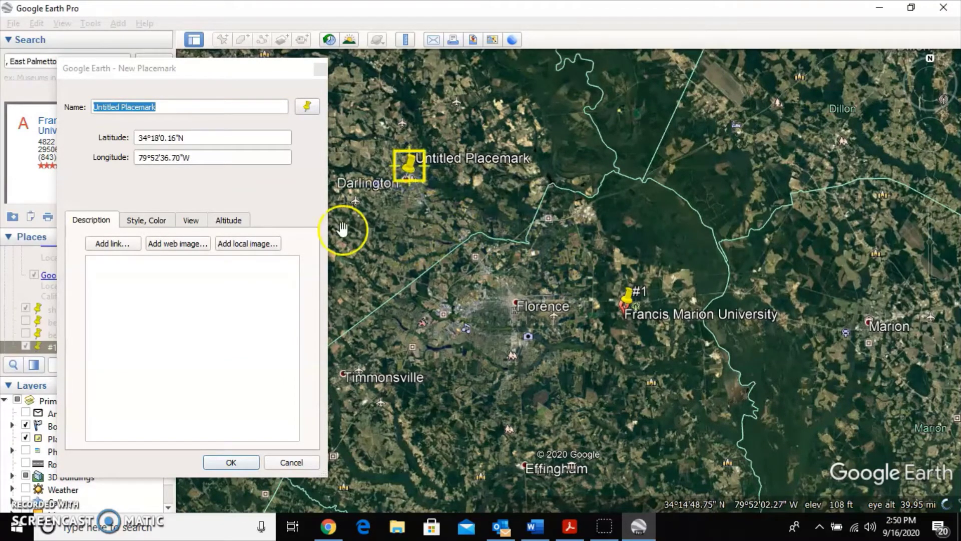
pyautogui.click(81, 109)
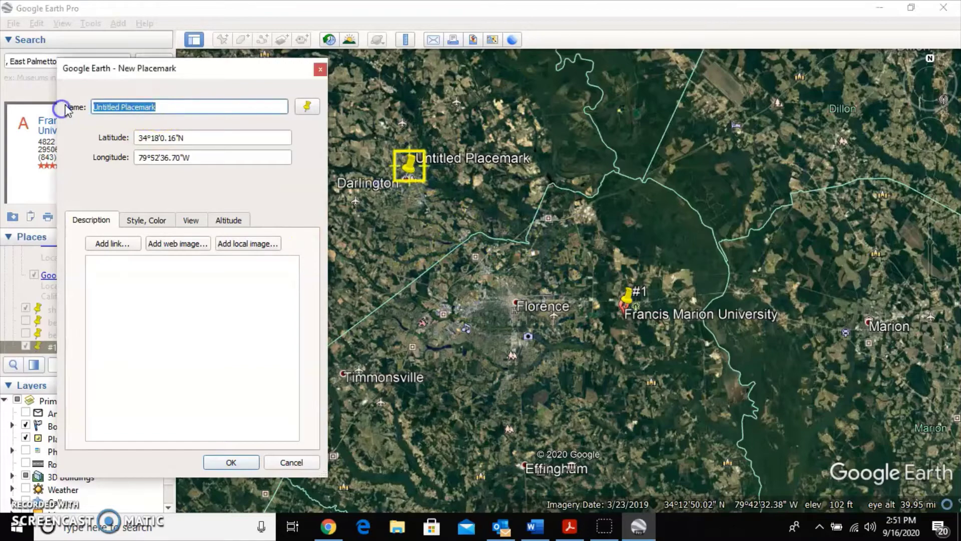
pyautogui.write('#2')
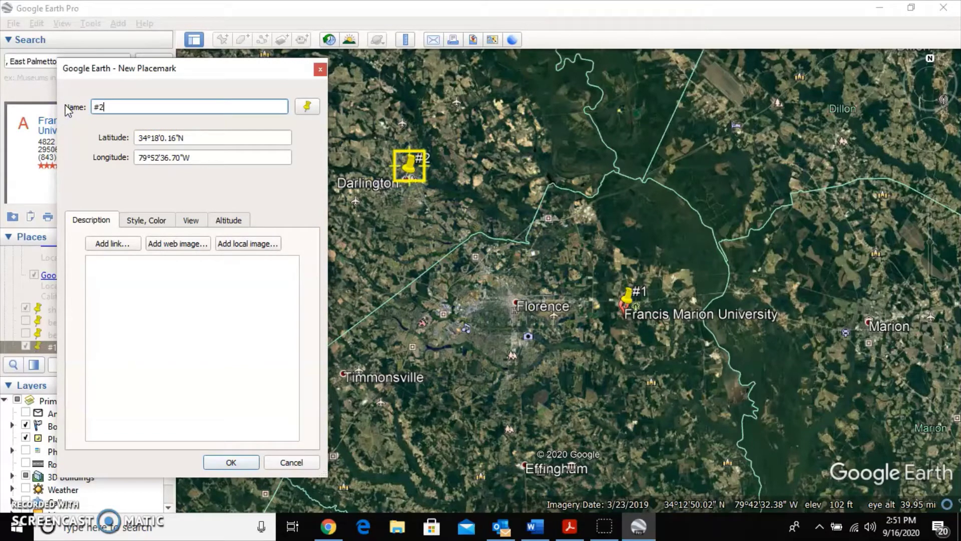
pyautogui.click(231, 462)
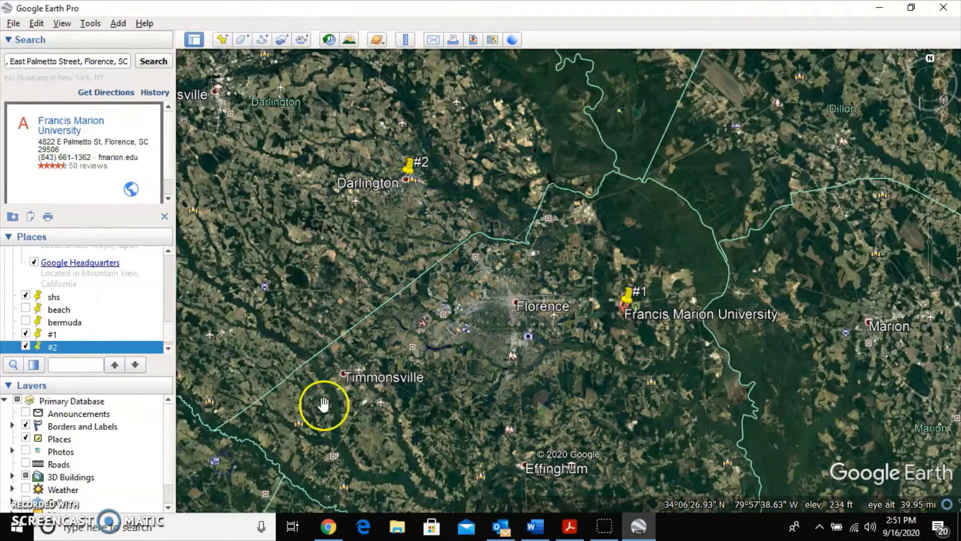
# Zoom out and pan so shs, #1 and #2 all show together toward Wilmington.
pyautogui.click(562, 369)
pyautogui.scroll(-3, 562, 369)
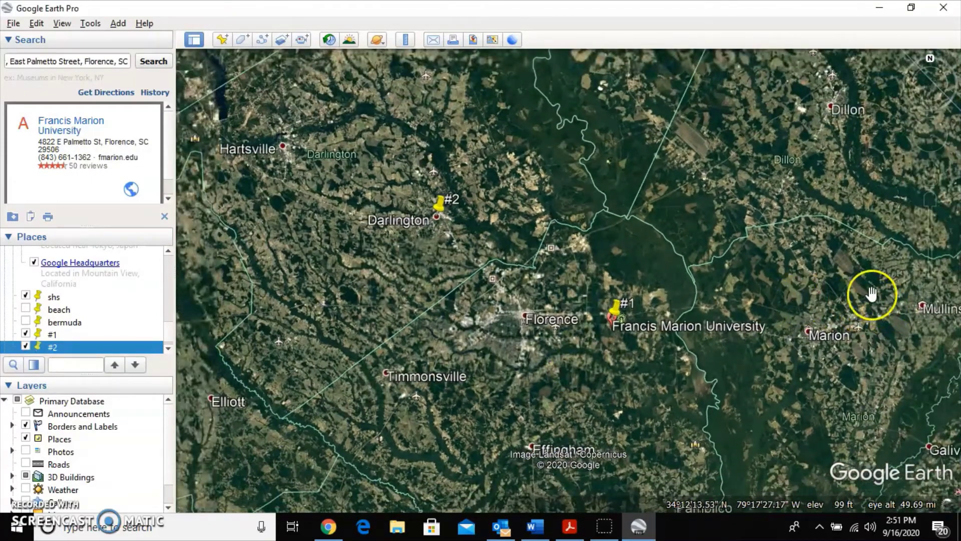
pyautogui.moveTo(921, 290)
pyautogui.moveTo(930, 286); pyautogui.dragTo(933, 290)
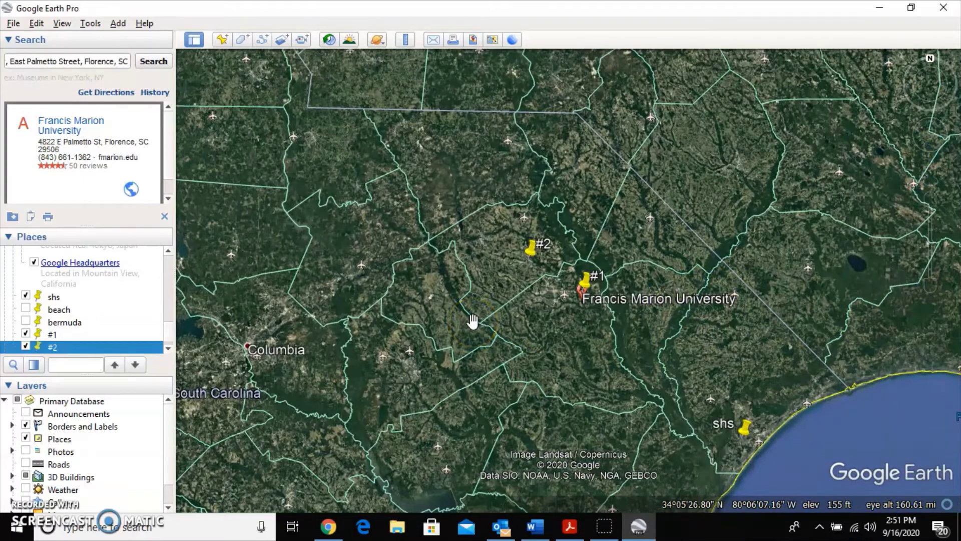
pyautogui.moveTo(473, 322); pyautogui.dragTo(330, 275)
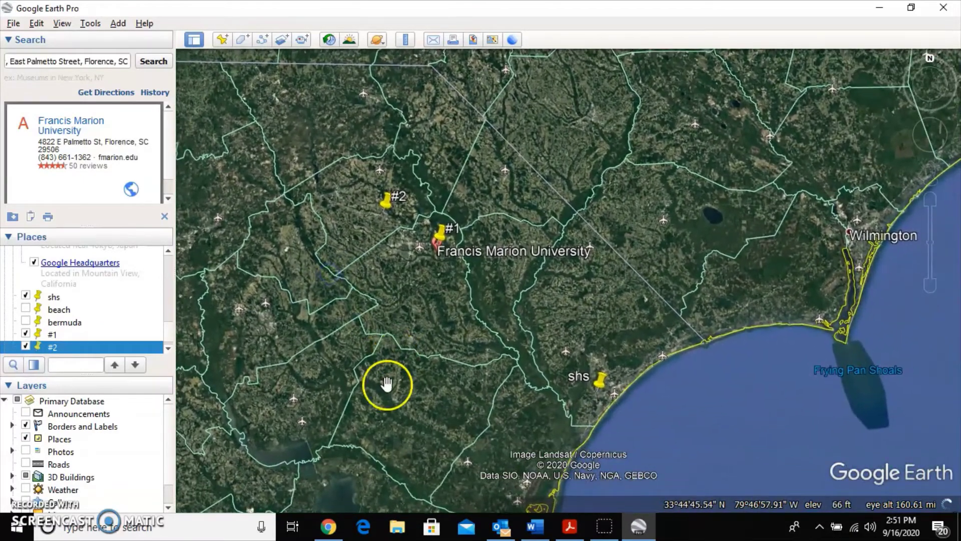
# Check the worksheet's data table in Google Docs, then return to Google Earth.
pyautogui.click(328, 526)
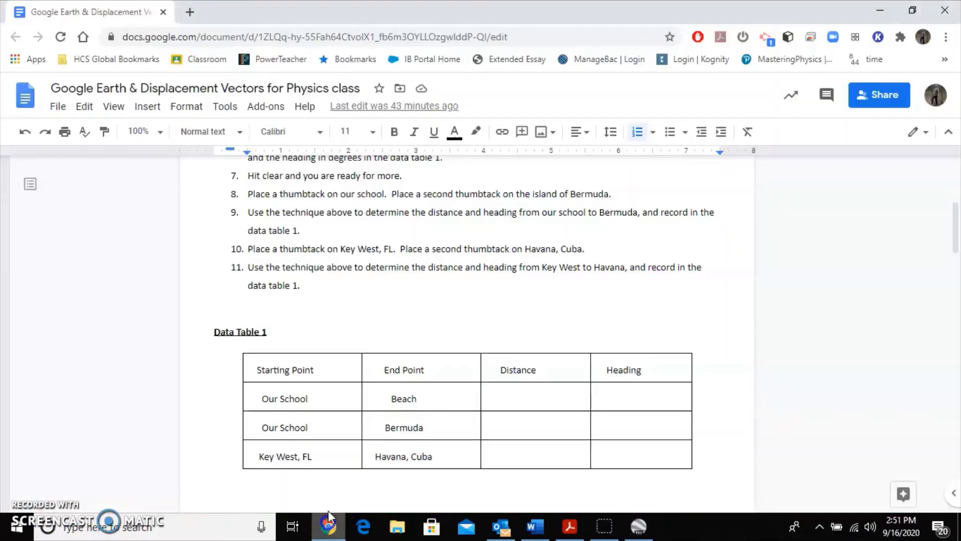
pyautogui.scroll(3, 517, 287)
pyautogui.scroll(-15, 517, 288)
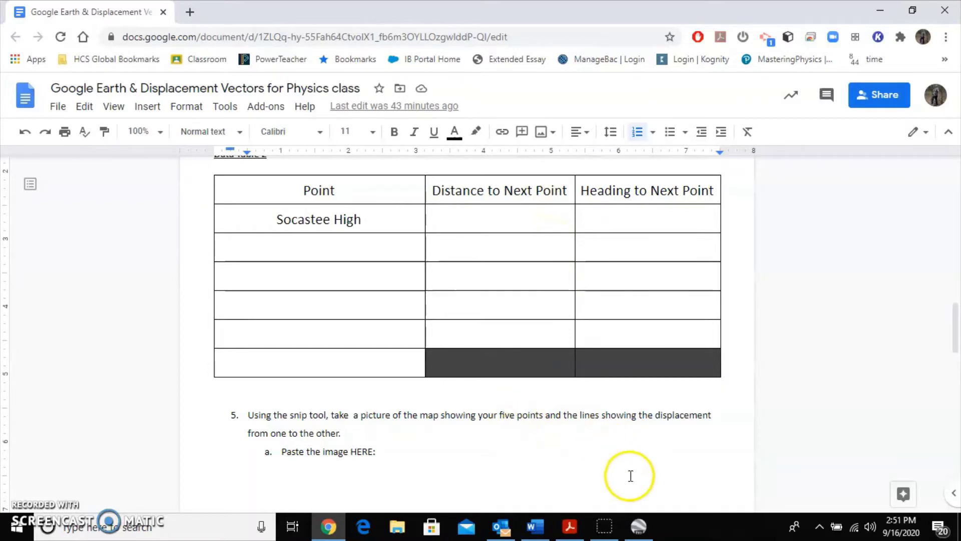
pyautogui.click(634, 529)
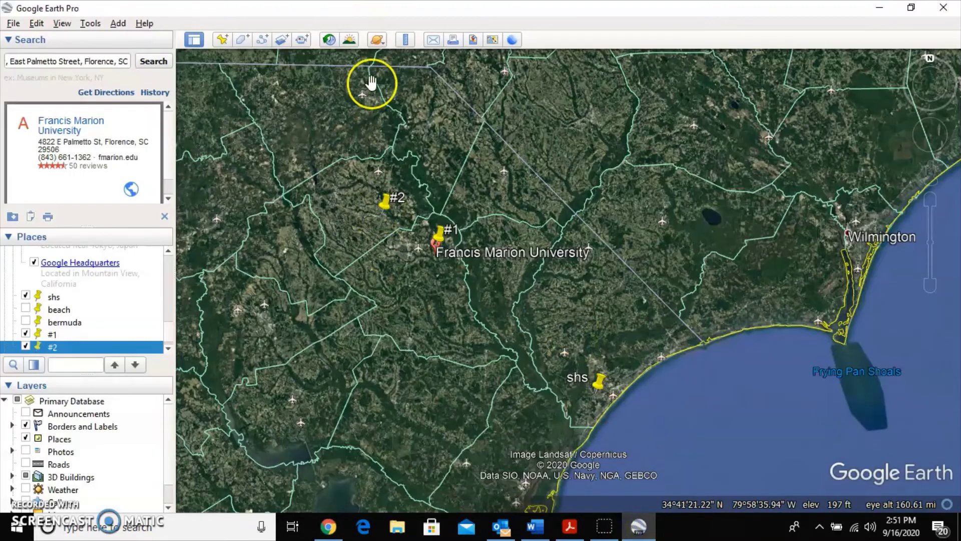
# Measure from shs to #1 with the Ruler and save it as a path named 1.
pyautogui.click(403, 43)
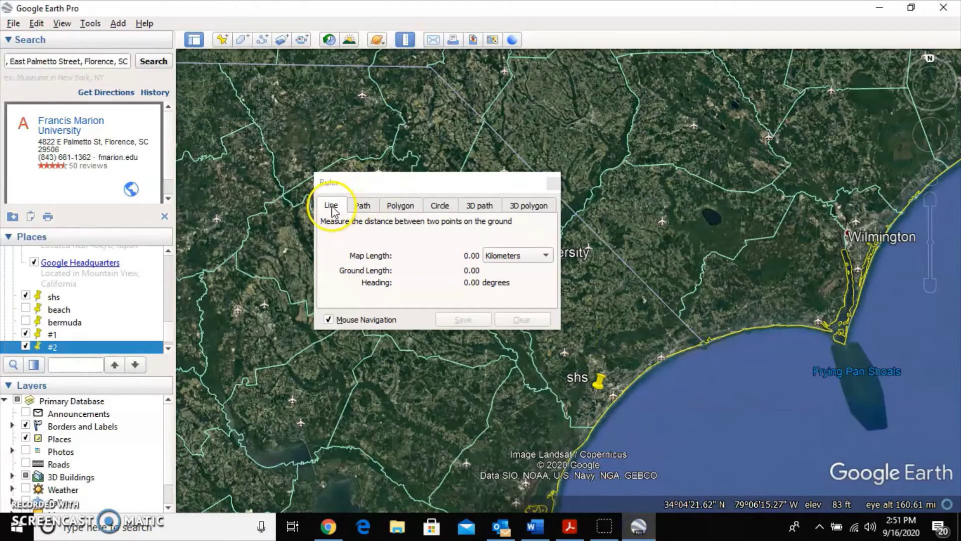
pyautogui.moveTo(396, 188); pyautogui.dragTo(645, 89)
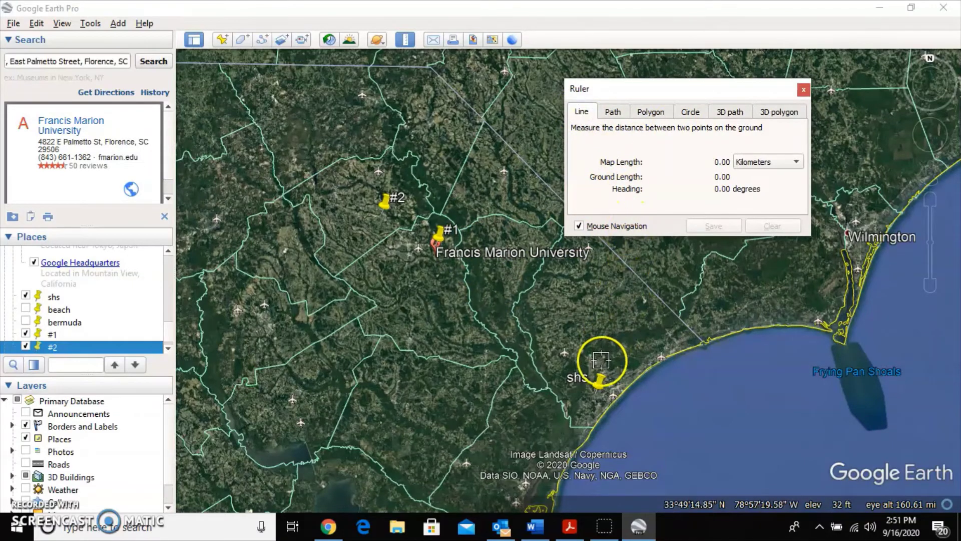
pyautogui.click(595, 392)
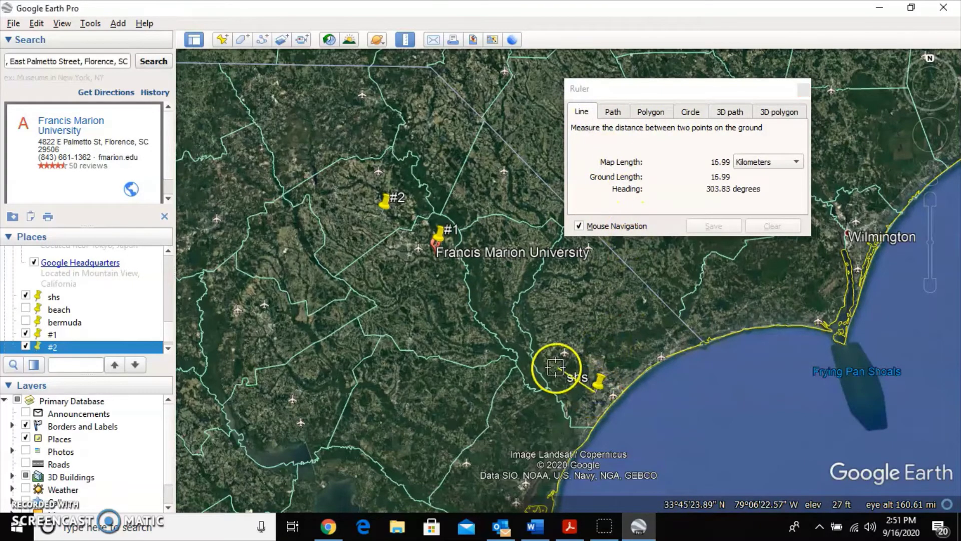
pyautogui.click(437, 254)
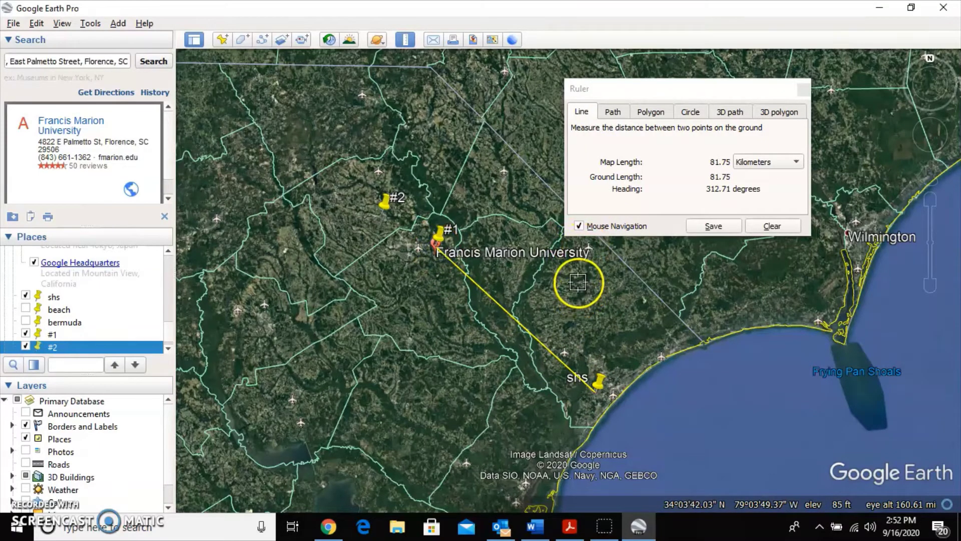
pyautogui.click(716, 226)
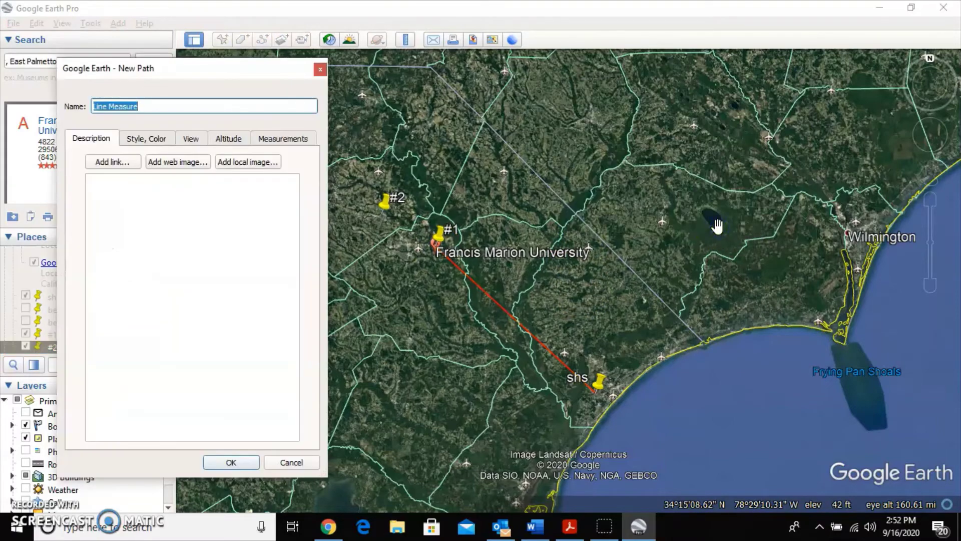
pyautogui.write('1')
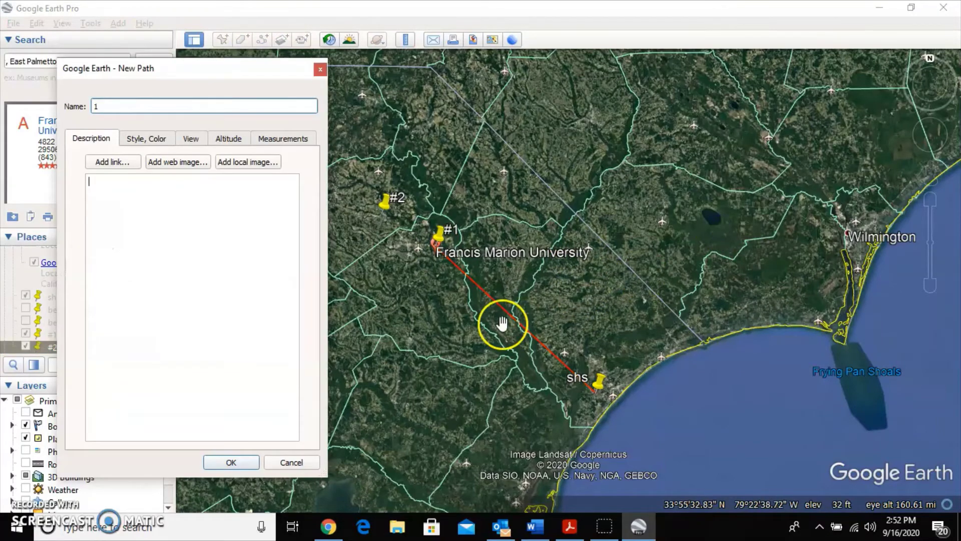
pyautogui.click(235, 462)
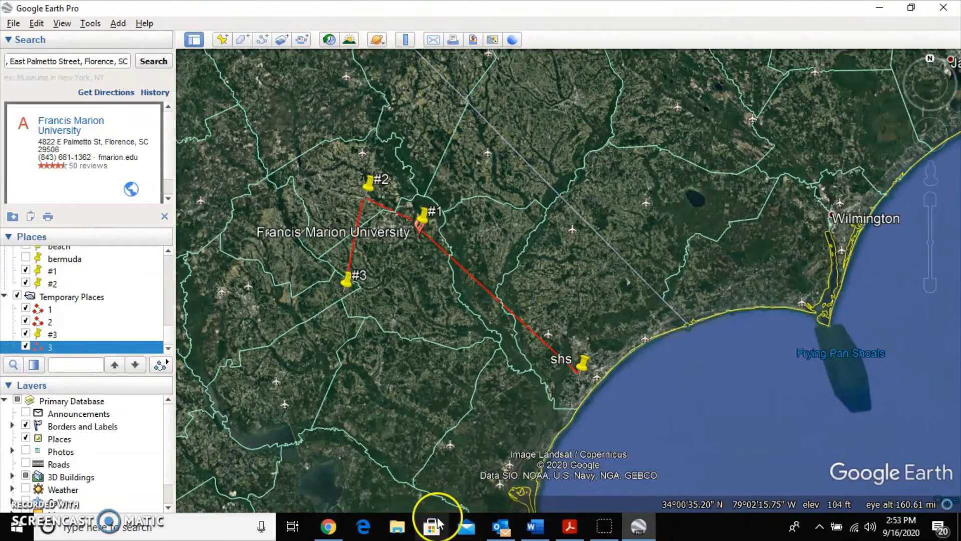
# Glance at the worksheet in Google Docs and return to the Google Earth map.
pyautogui.click(328, 526)
pyautogui.scroll(4, 415, 315)
pyautogui.scroll(-6, 417, 314)
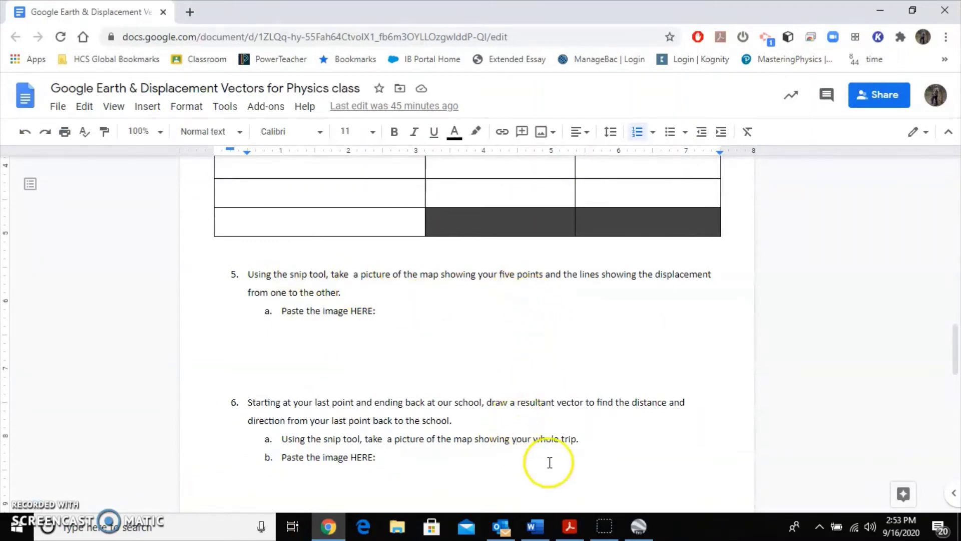
pyautogui.click(638, 526)
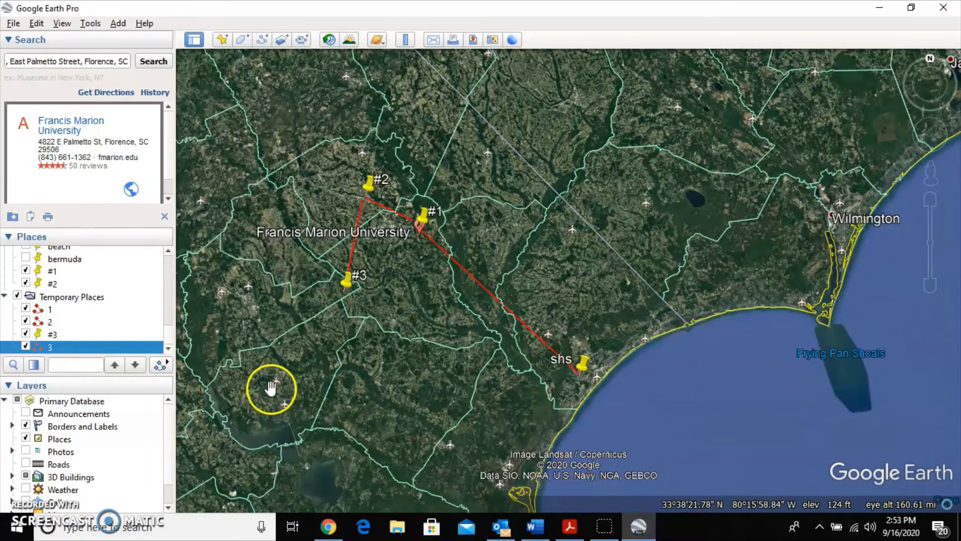
# Launch Snipping Tool from a 'snip' taskbar search.
pyautogui.click(215, 526)
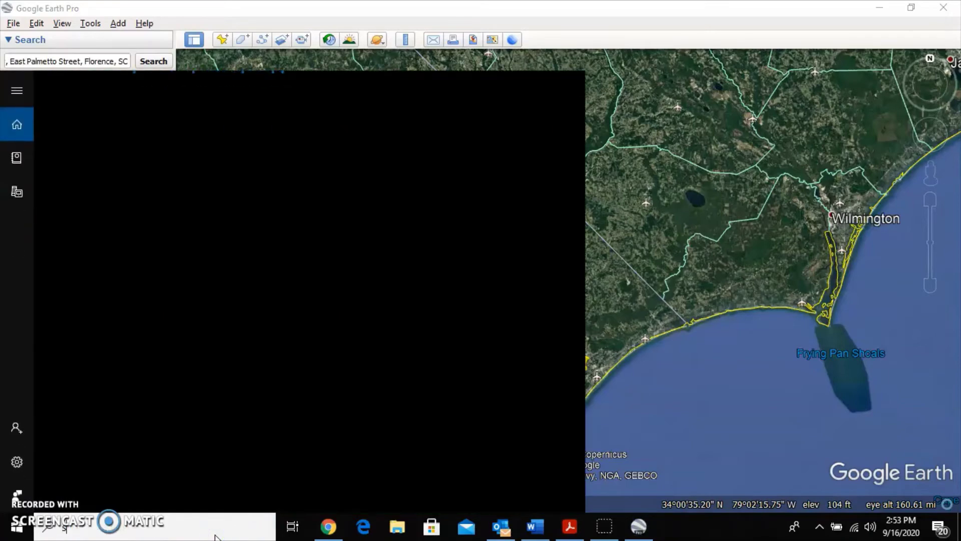
pyautogui.write('snip')
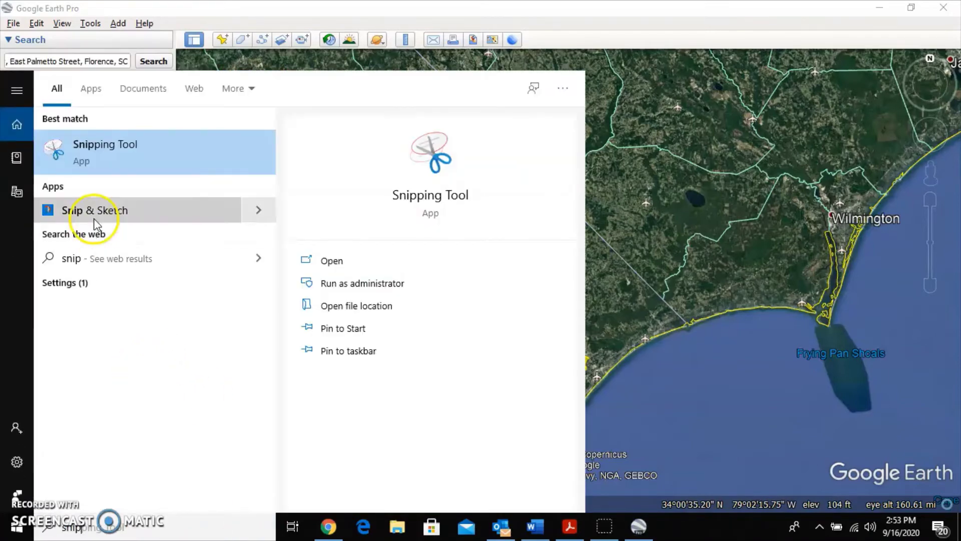
pyautogui.click(75, 154)
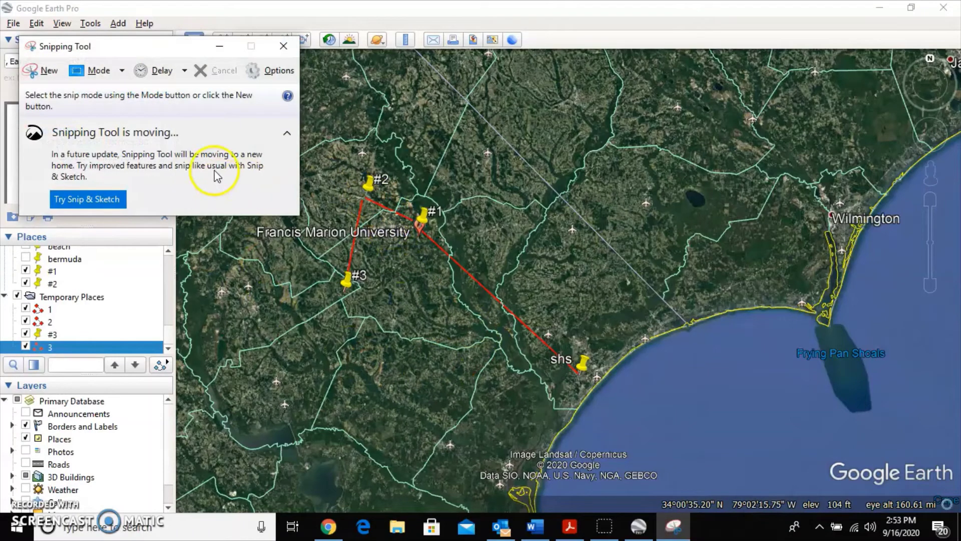
# Snip the map with placemarks and red paths, discard it unsaved, and return to the worksheet.
pyautogui.click(44, 71)
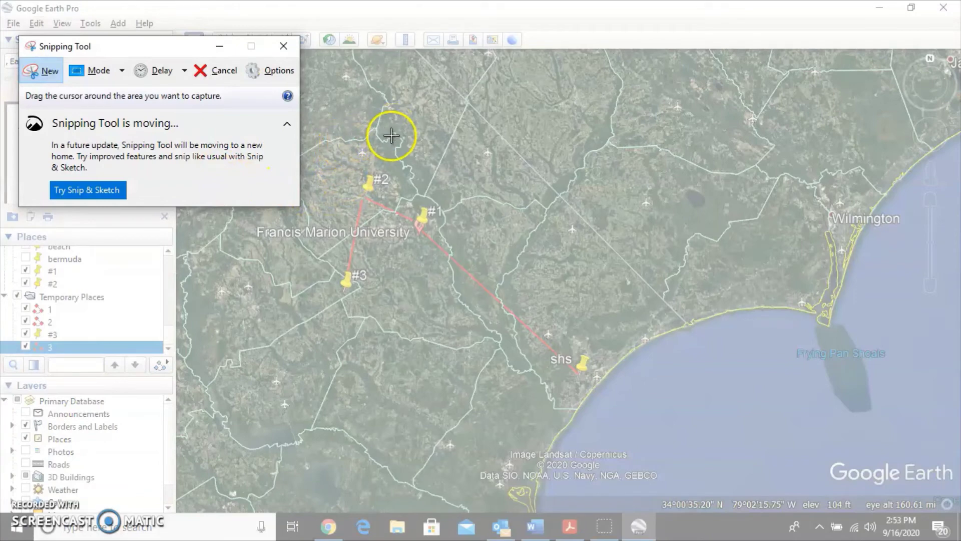
pyautogui.moveTo(167, 44); pyautogui.dragTo(821, 21)
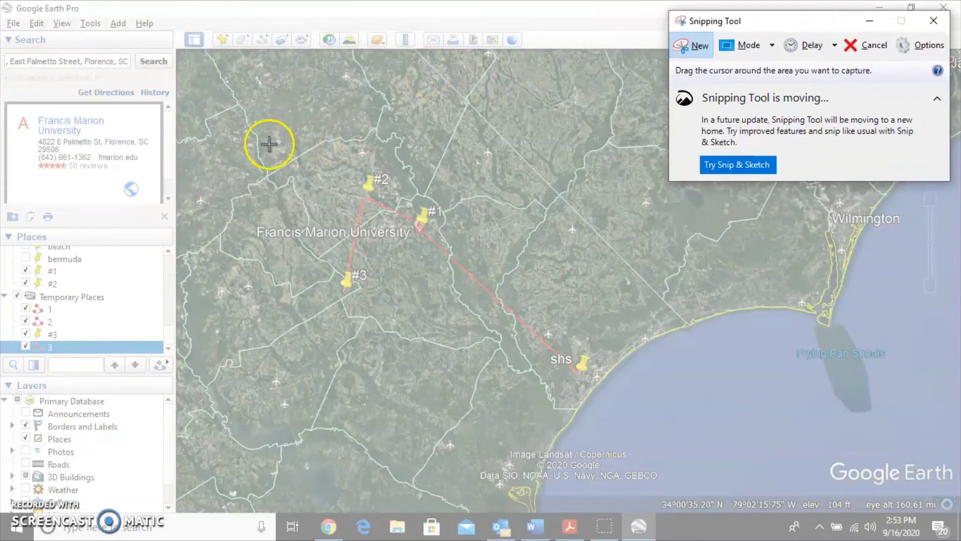
pyautogui.moveTo(270, 132); pyautogui.dragTo(689, 464)
pyautogui.click(750, 11)
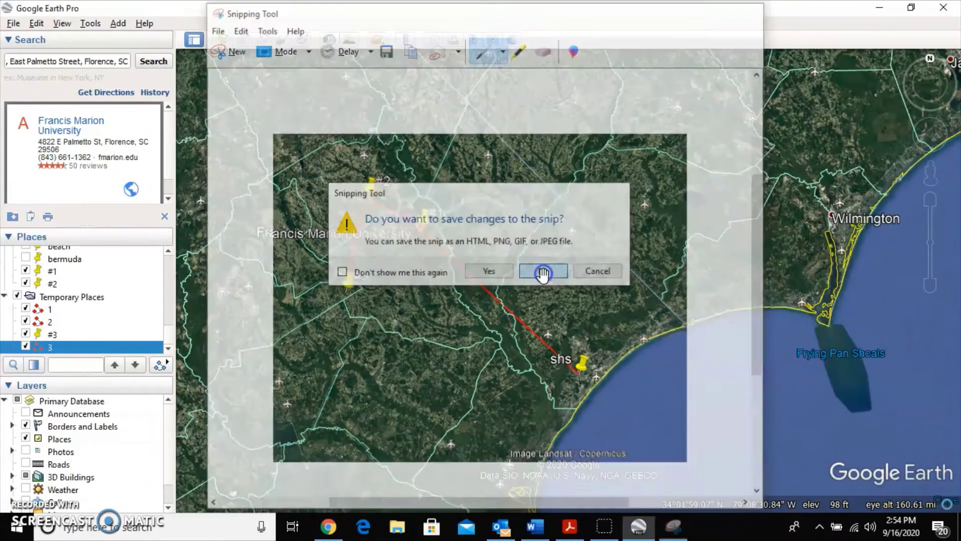
pyautogui.click(545, 271)
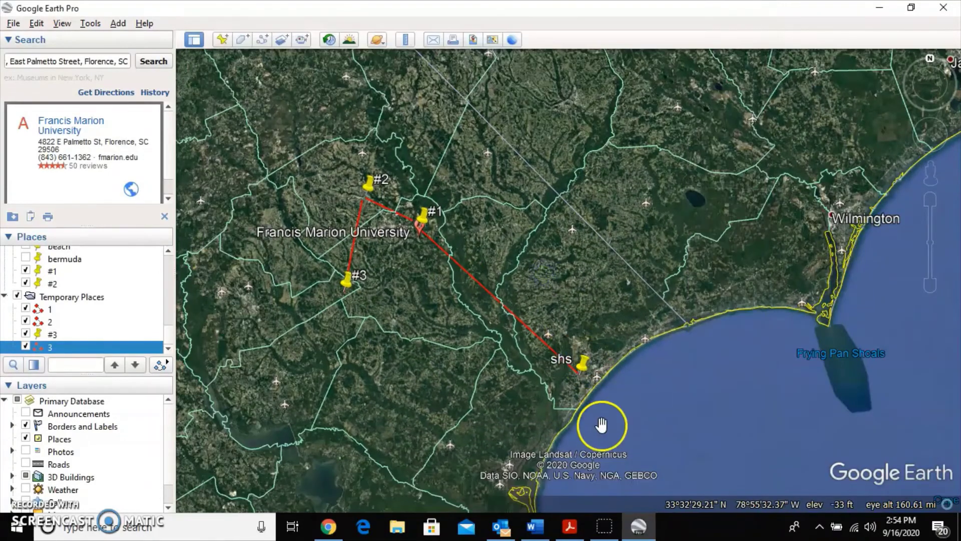
pyautogui.click(329, 526)
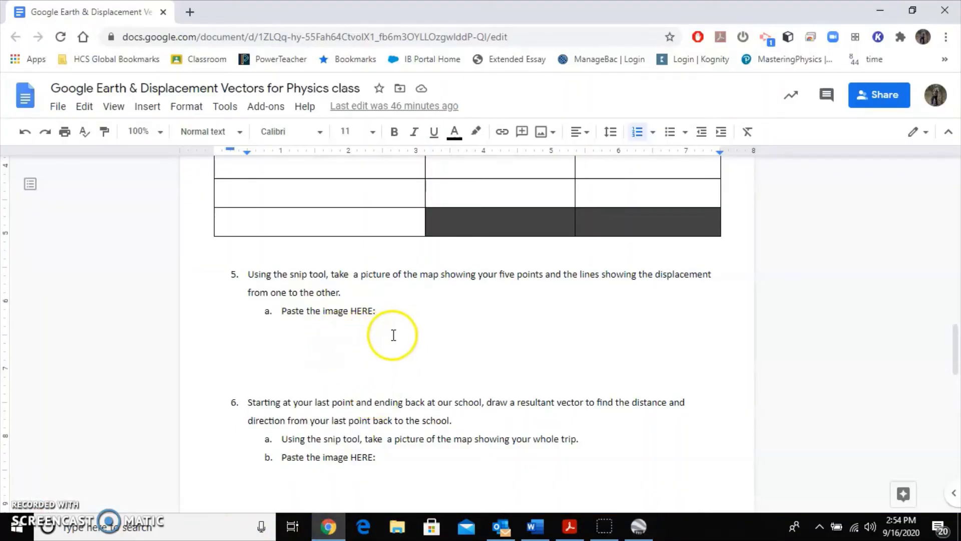
# Switch between Google Earth and the worksheet's items 5 and 6, ending on Google Earth.
pyautogui.click(639, 526)
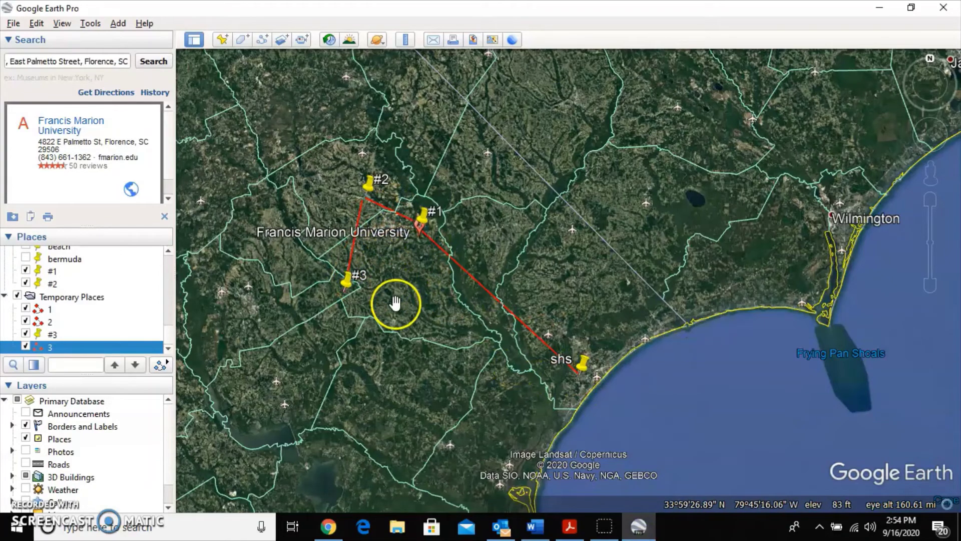
pyautogui.click(327, 526)
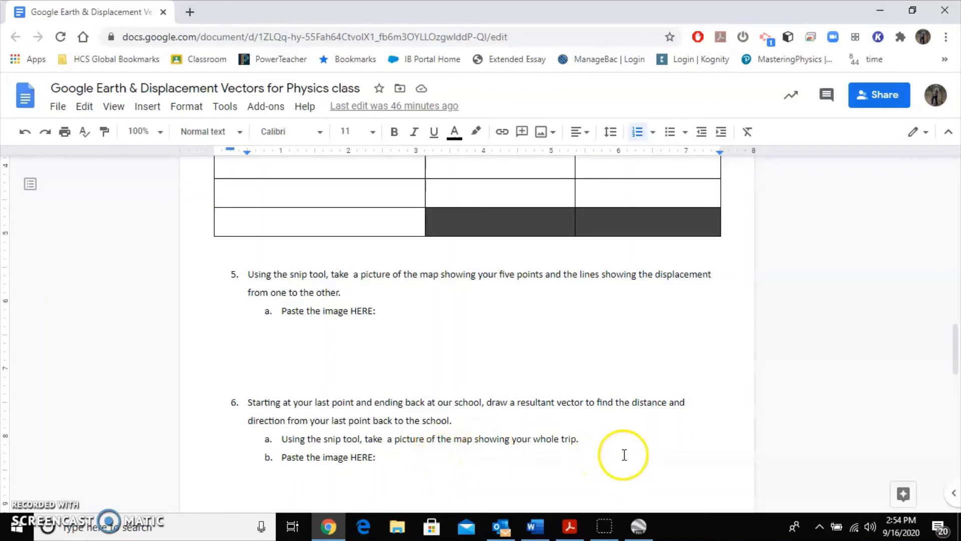
pyautogui.hotkey('alt', 'Tab')
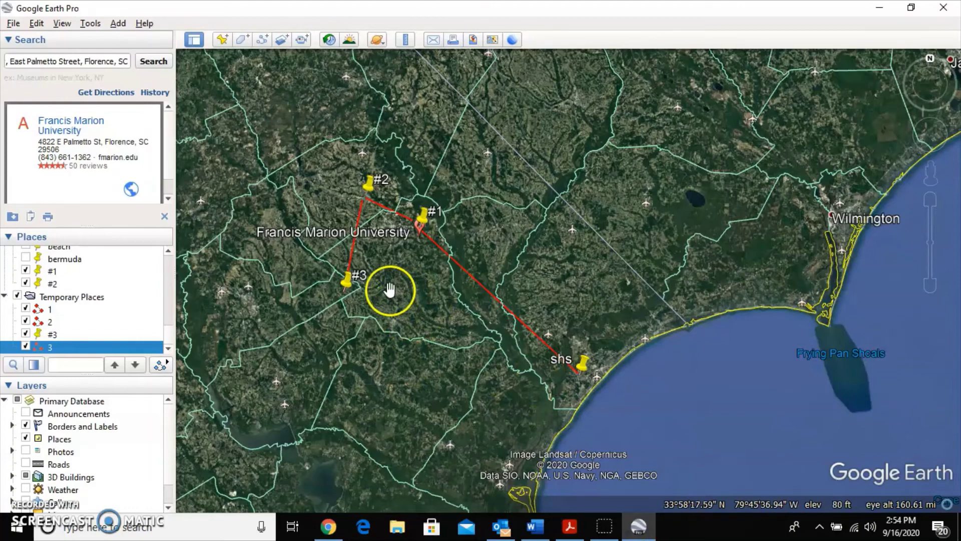
# Draw a ruler line from placemark #3 to shs, reading 94.74 km at 110.33 degrees.
pyautogui.click(405, 50)
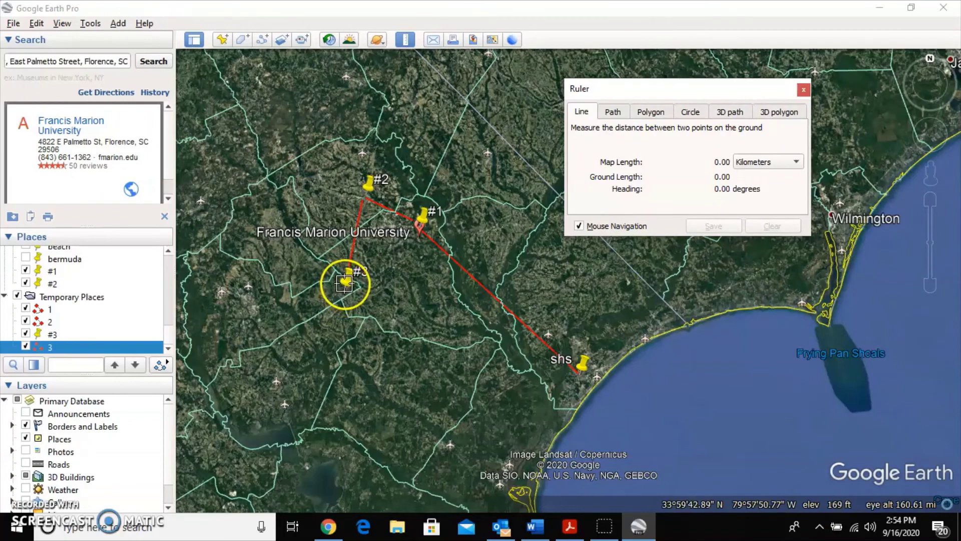
pyautogui.click(345, 283)
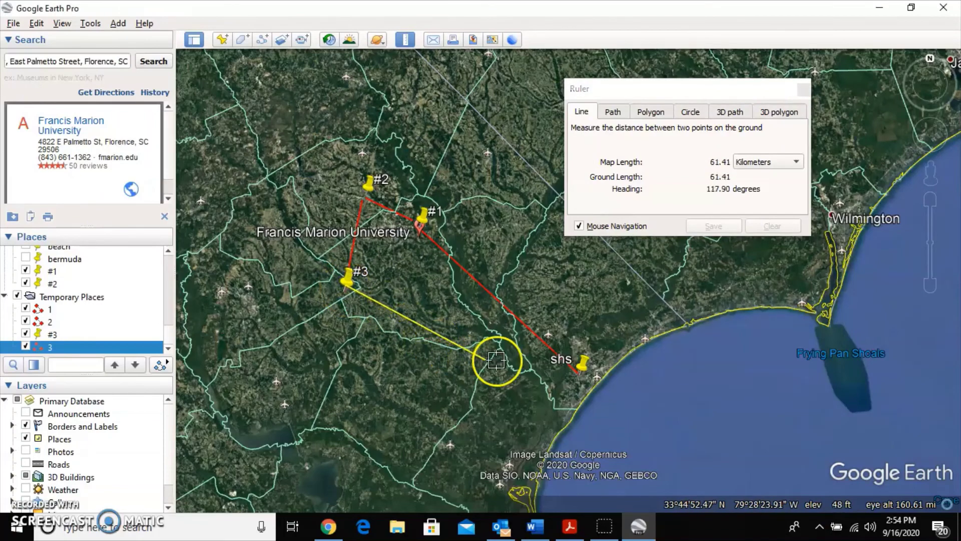
pyautogui.click(577, 371)
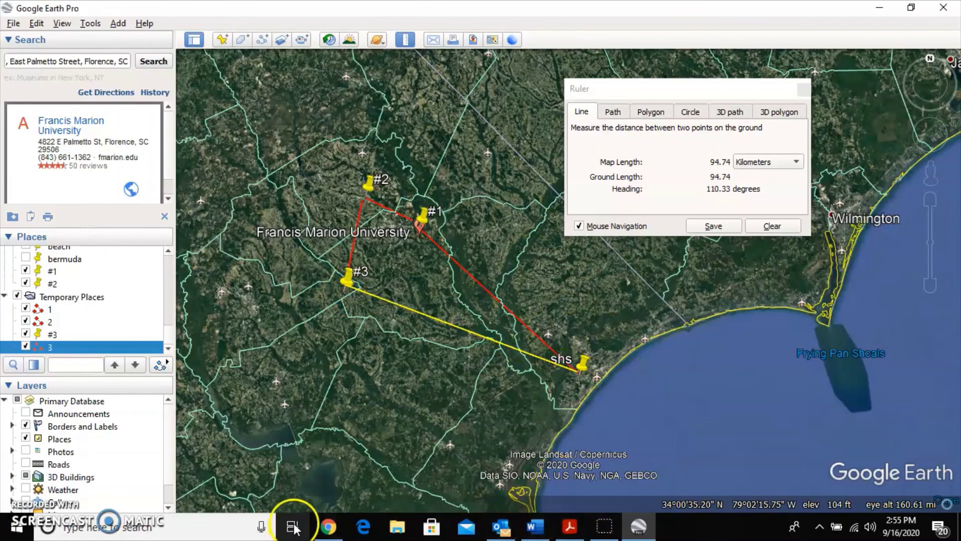
# Return to the worksheet Doc and scroll down to item 6's 'Paste the image HERE' line.
pyautogui.click(328, 526)
pyautogui.scroll(-3, 375, 483)
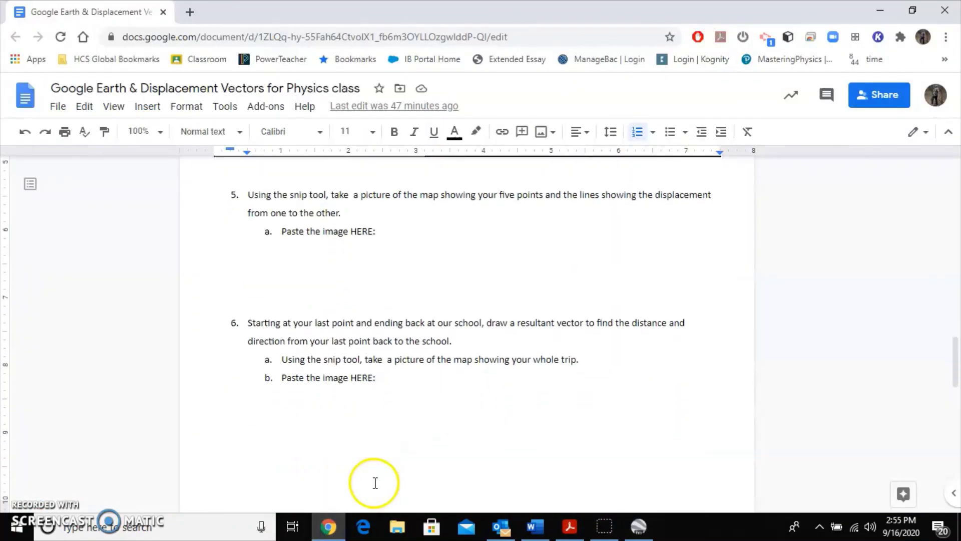